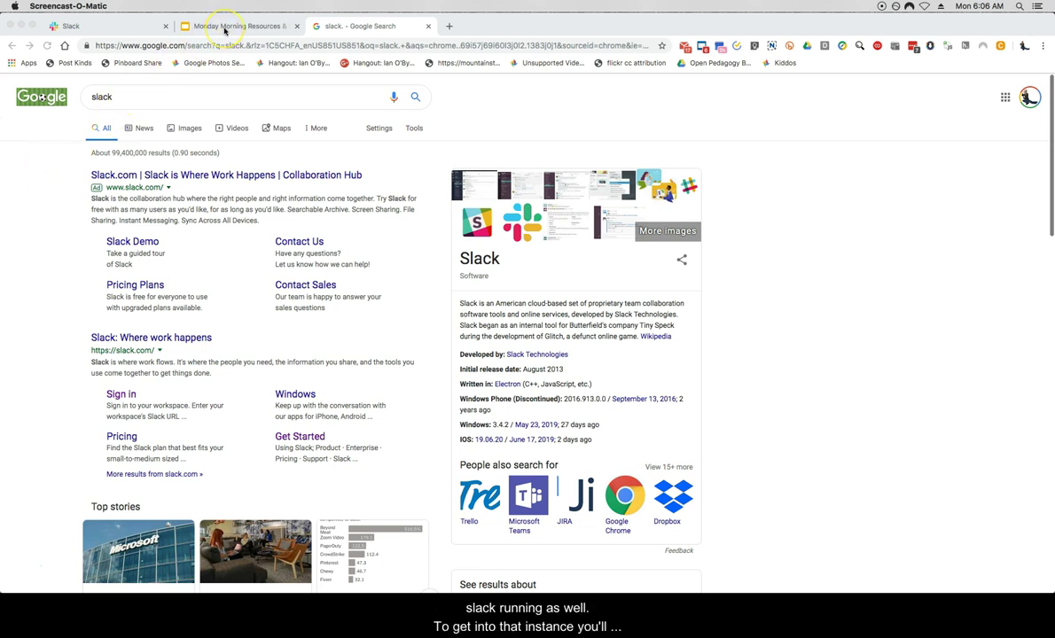
Switch to the Slack tab showing the Infusing Computing sign-in page with credentials autofilled.
{"action": "left_click", "coordinate": [129, 28]}
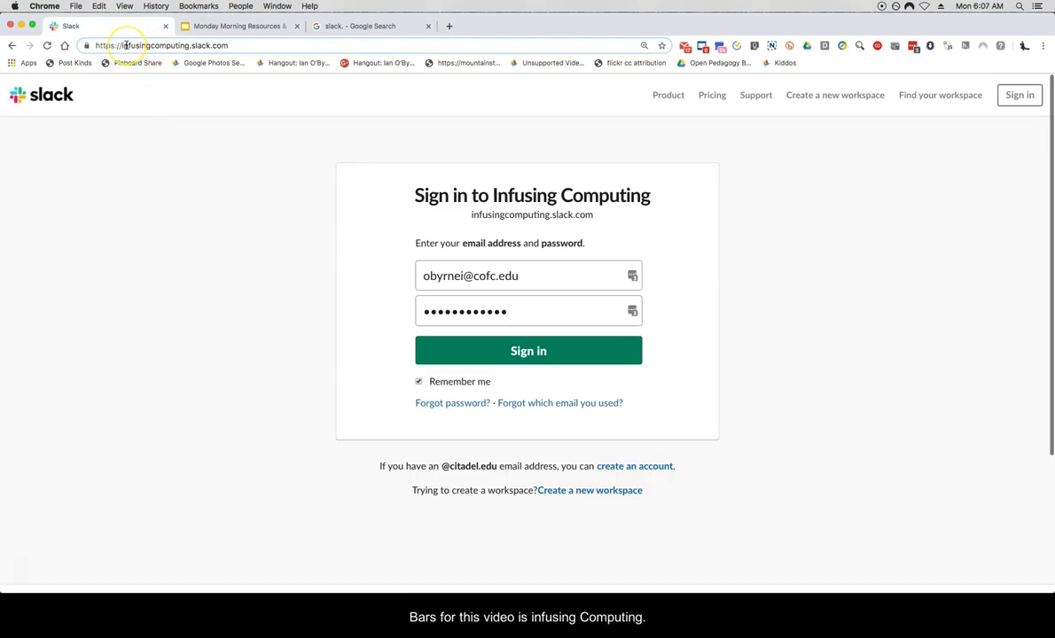
{"action": "left_click", "coordinate": [133, 44]}
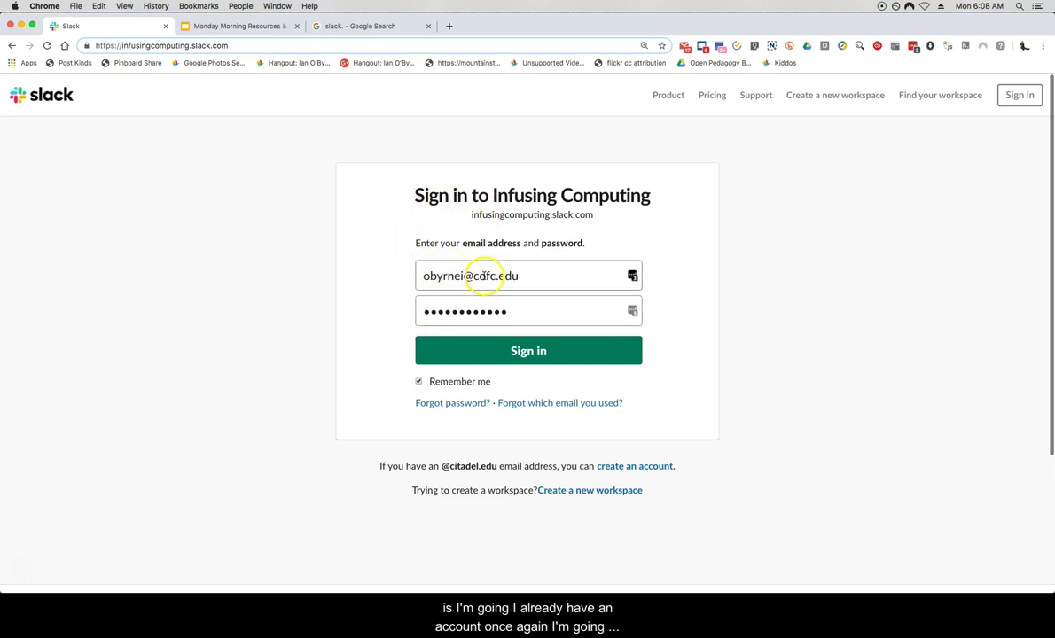
Sign in to Infusing Computing and dismiss Chrome's offer to save the password.
{"action": "left_click", "coordinate": [489, 355]}
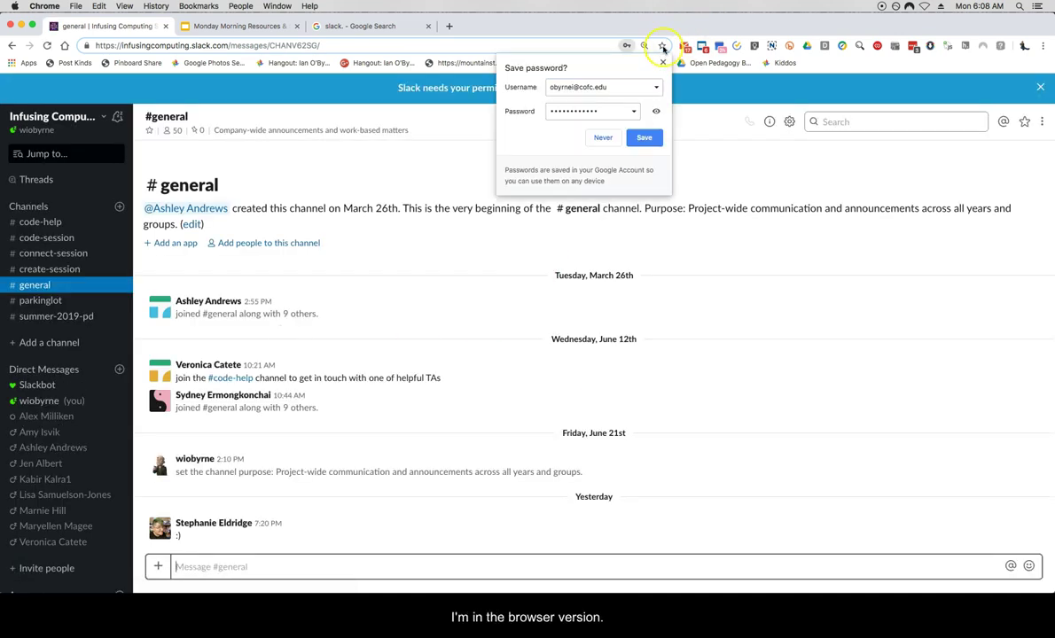
{"action": "left_click", "coordinate": [626, 45]}
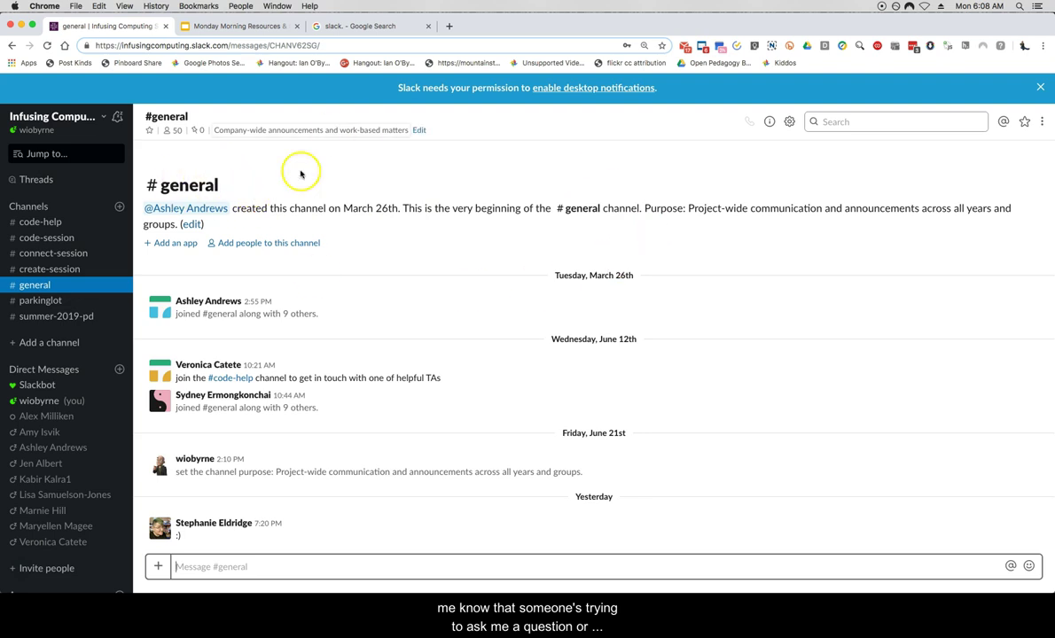
Defer desktop notifications until next time, then preview the Set a status dialog without setting one.
{"action": "left_click", "coordinate": [1038, 88]}
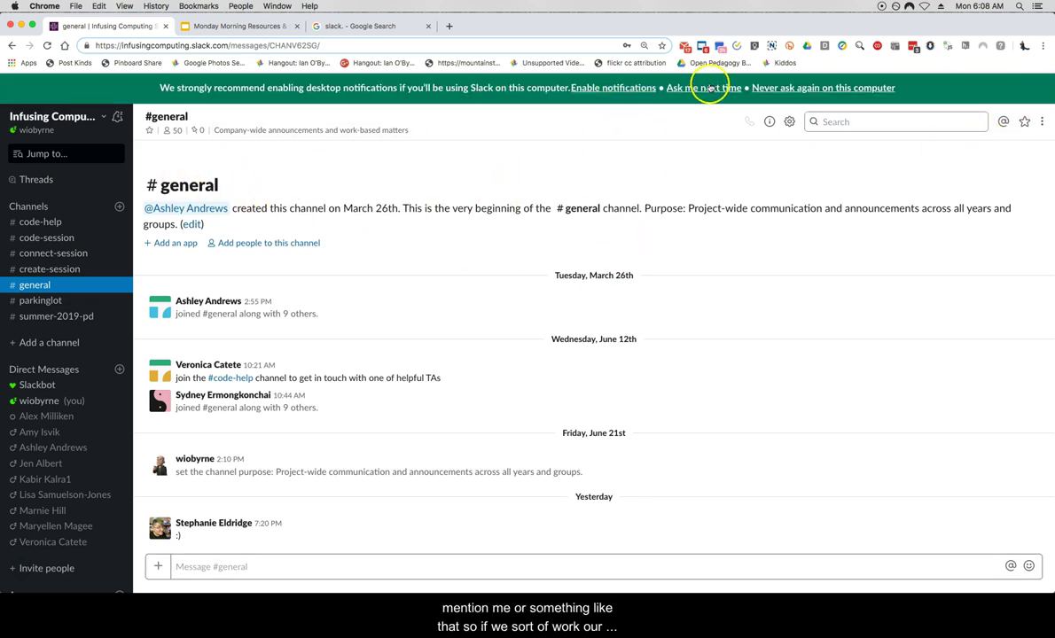
{"action": "left_click", "coordinate": [674, 88]}
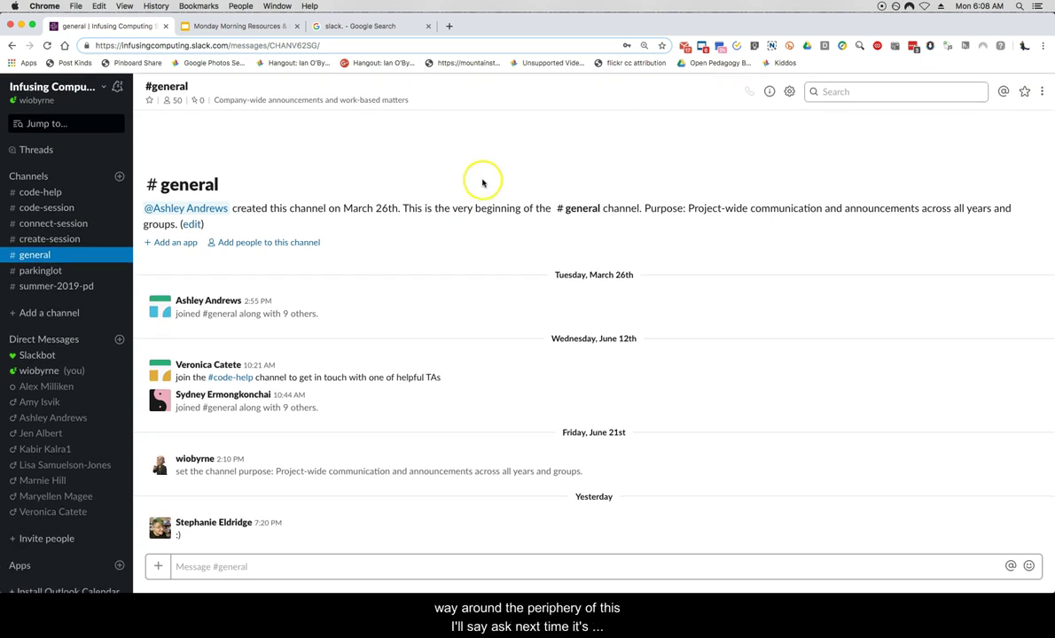
{"action": "left_click", "coordinate": [67, 98]}
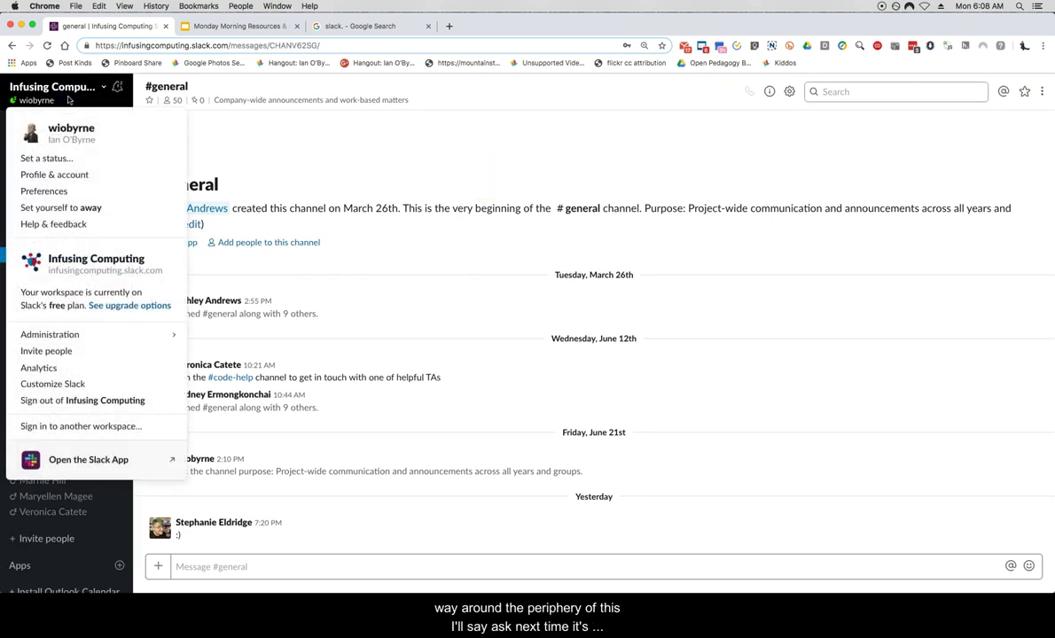
{"action": "left_click", "coordinate": [49, 159]}
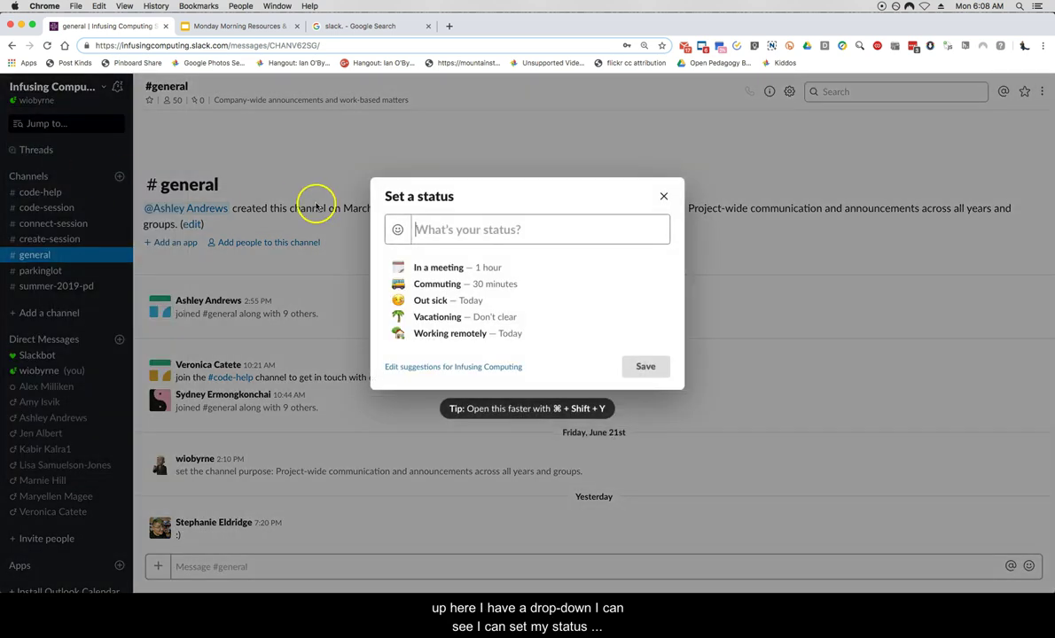
{"action": "left_click", "coordinate": [663, 196]}
View your own Profile & account details, close them, and reopen the workspace menu.
{"action": "left_click", "coordinate": [43, 101]}
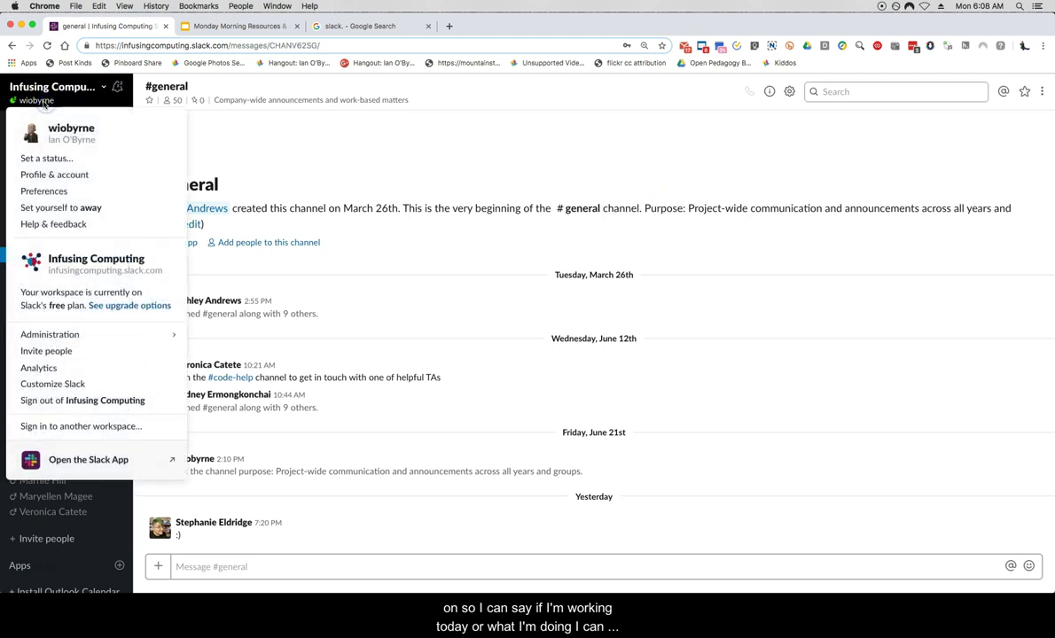
{"action": "left_click", "coordinate": [49, 178]}
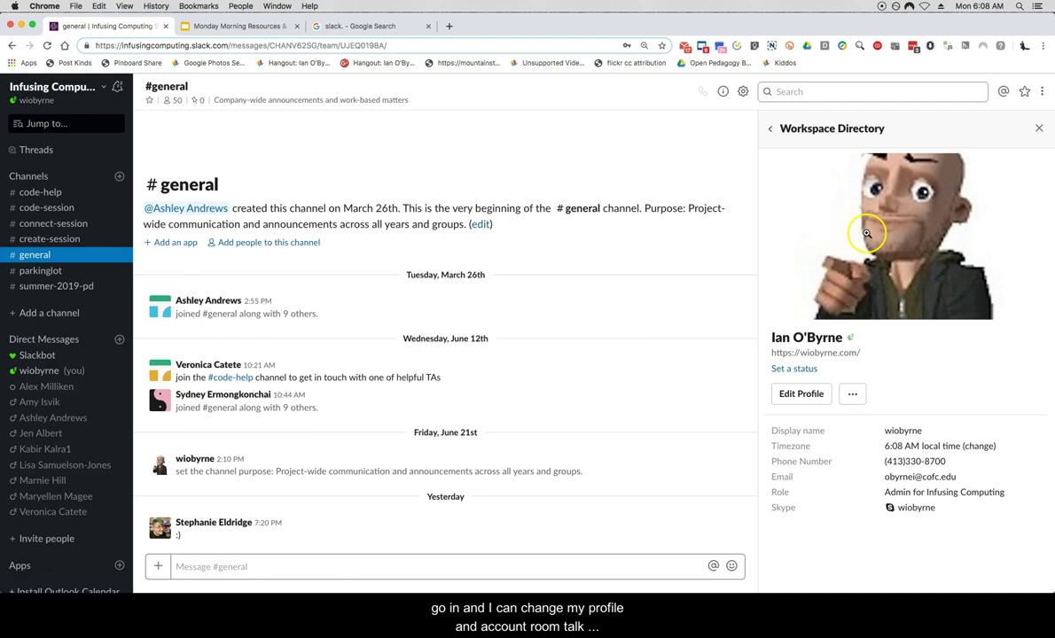
{"action": "left_click", "coordinate": [1039, 129]}
{"action": "left_click", "coordinate": [49, 98]}
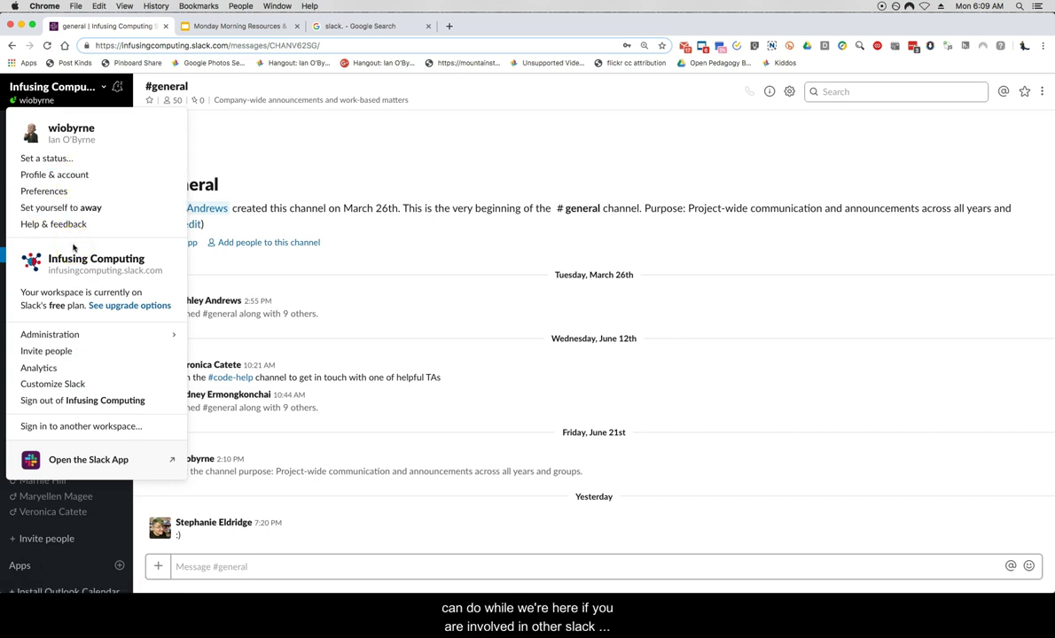
Visit the 'Sign in to another workspace' page, then close it to return to #general.
{"action": "left_click", "coordinate": [72, 427]}
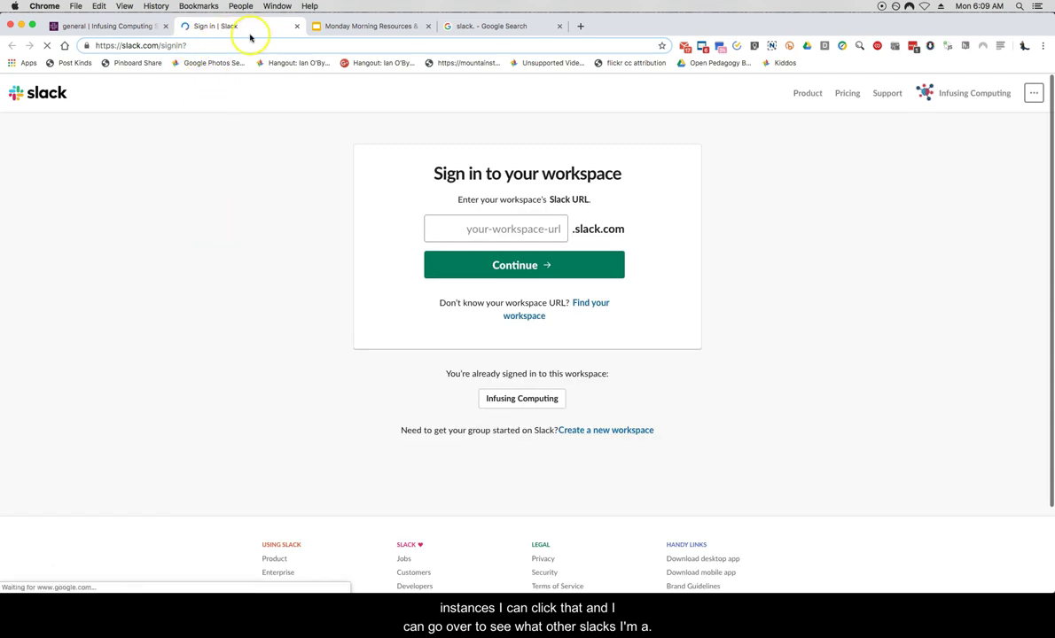
{"action": "left_click", "coordinate": [297, 28]}
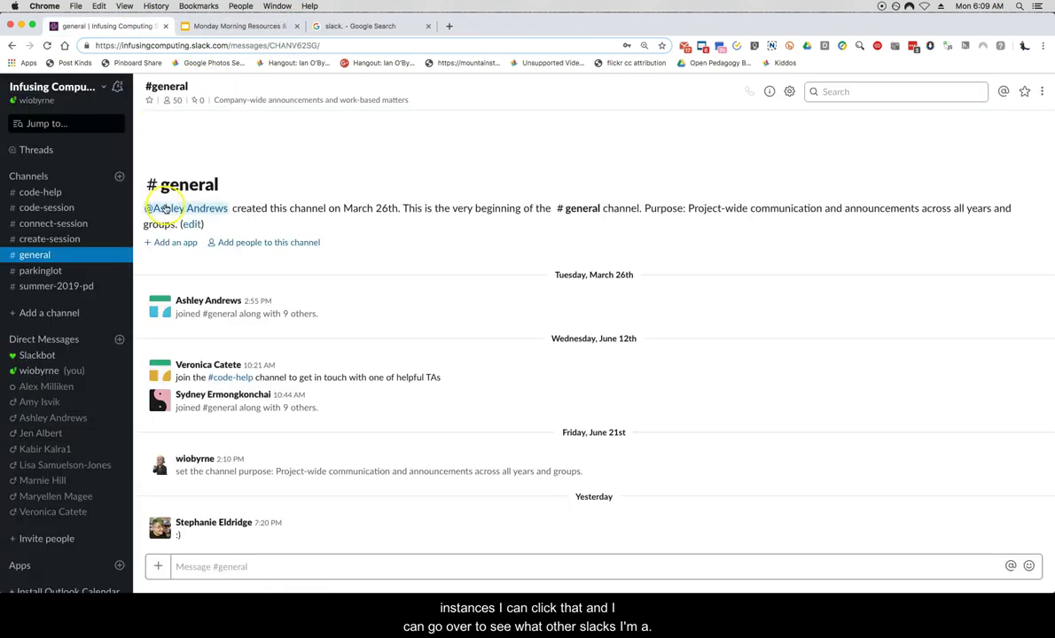
Open the Threads view, which holds only the 'Tend to your threads' placeholder.
{"action": "left_click", "coordinate": [36, 150]}
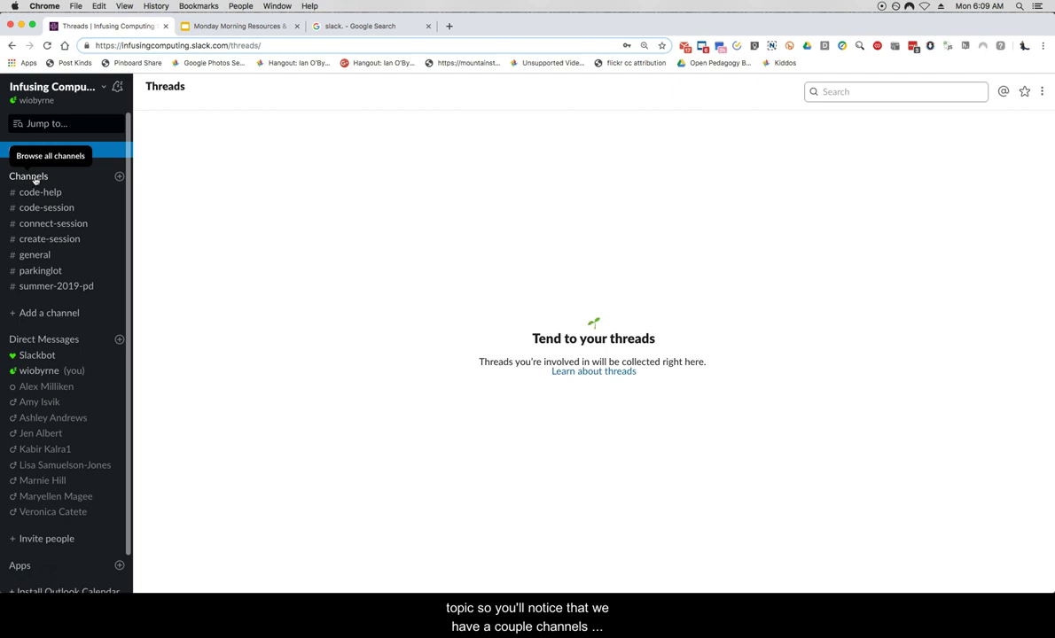
{"action": "left_click", "coordinate": [44, 193]}
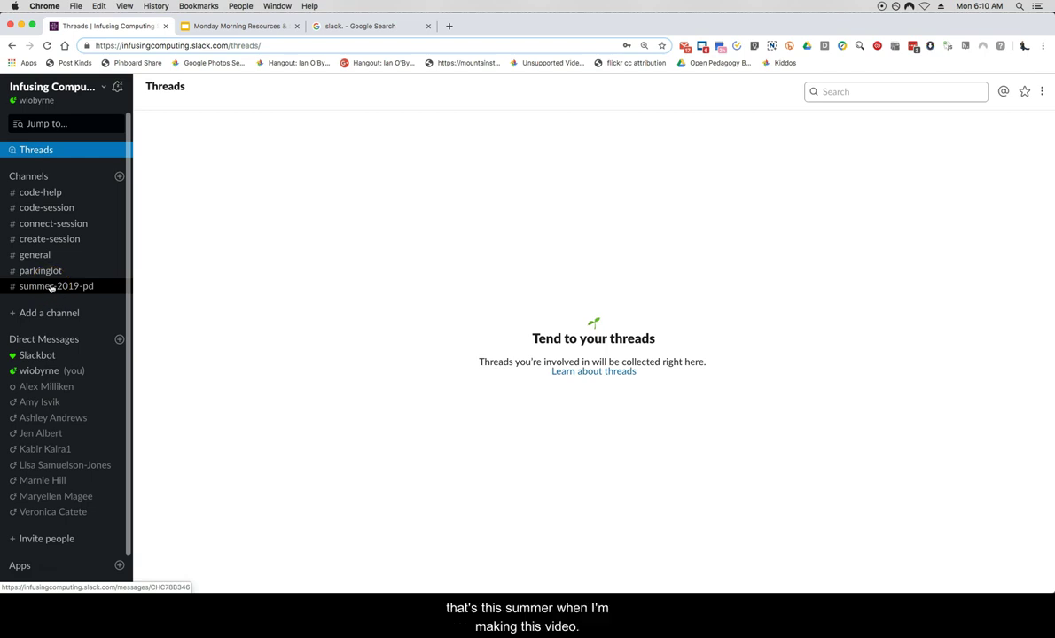
Scroll through Browse channels and preview #sciencecodes without joining, then close the channel browser.
{"action": "left_click", "coordinate": [36, 179]}
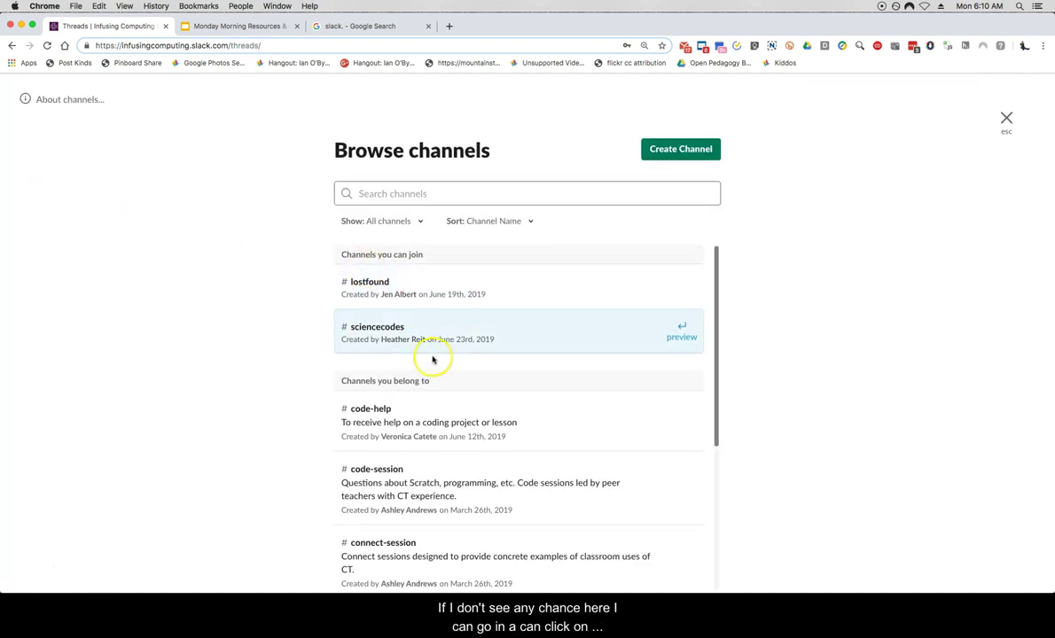
{"action": "scroll", "coordinate": [434, 364], "scroll_direction": "down", "scroll_amount": 5}
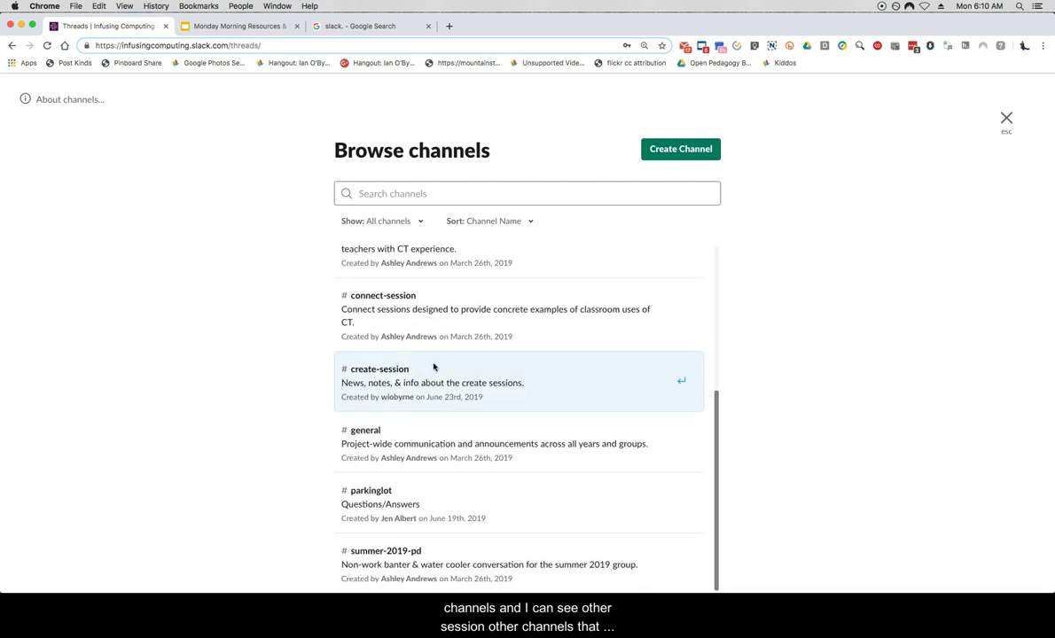
{"action": "scroll", "coordinate": [433, 366], "scroll_direction": "up", "scroll_amount": 5}
{"action": "scroll", "coordinate": [434, 366], "scroll_direction": "down", "scroll_amount": 5}
{"action": "scroll", "coordinate": [434, 366], "scroll_direction": "up", "scroll_amount": 5}
{"action": "left_click", "coordinate": [391, 341]}
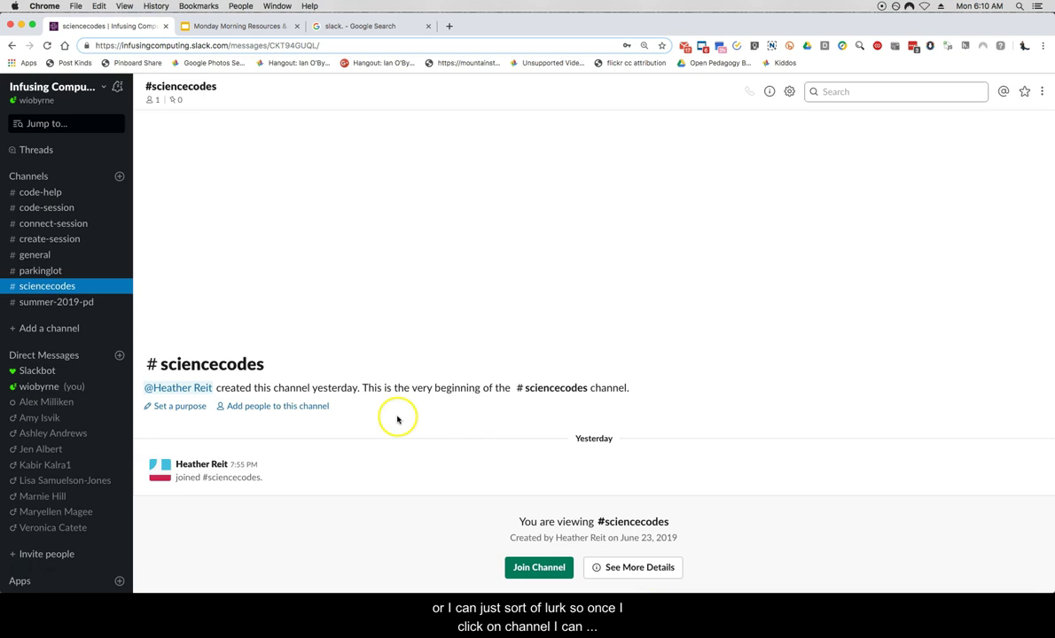
{"action": "left_click", "coordinate": [35, 175]}
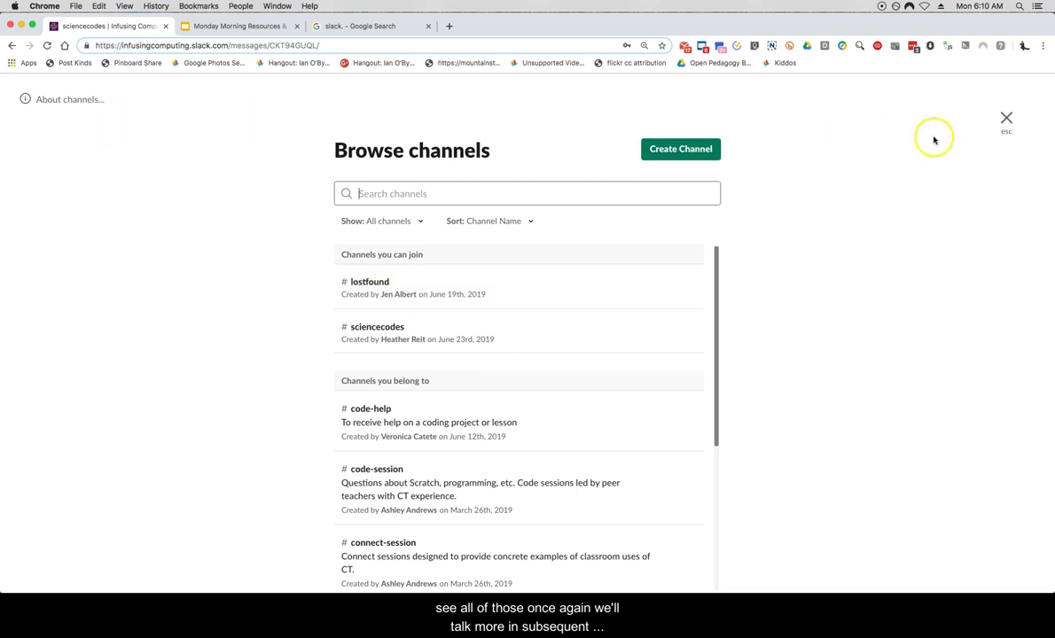
{"action": "left_click", "coordinate": [1005, 118]}
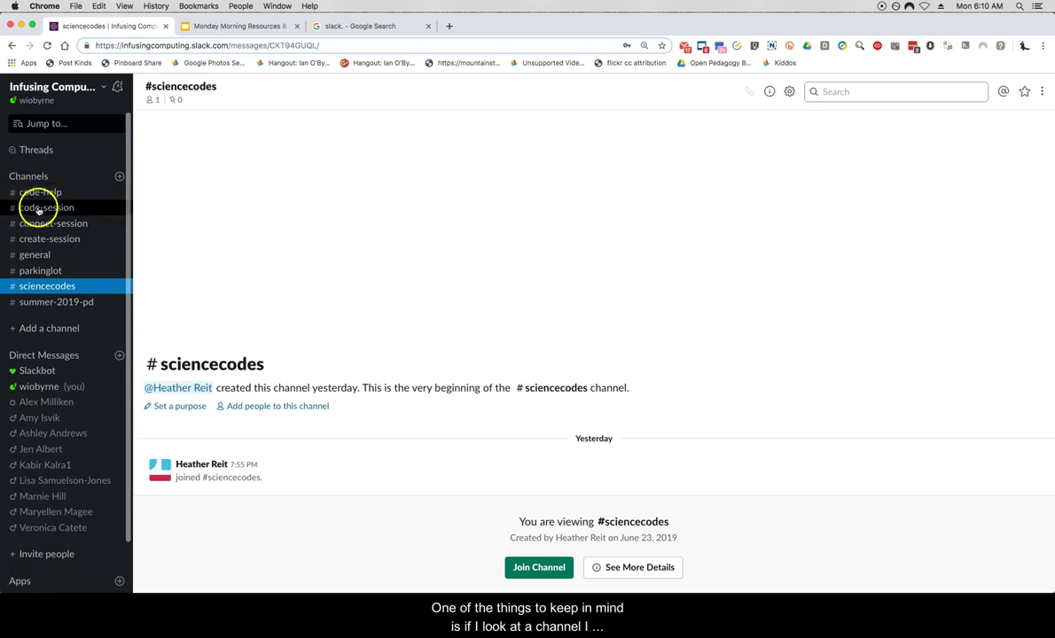
Pass through #general, then open #summer-2019-pd to see yesterday's greetings and replies.
{"action": "left_click", "coordinate": [41, 256]}
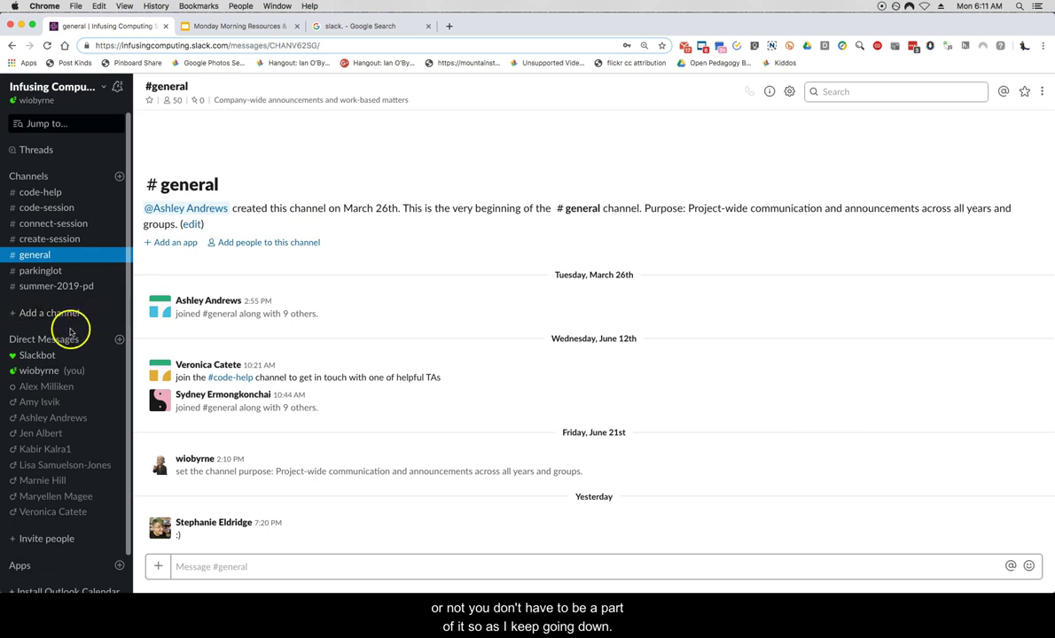
{"action": "scroll", "coordinate": [66, 335], "scroll_direction": "down", "scroll_amount": 2}
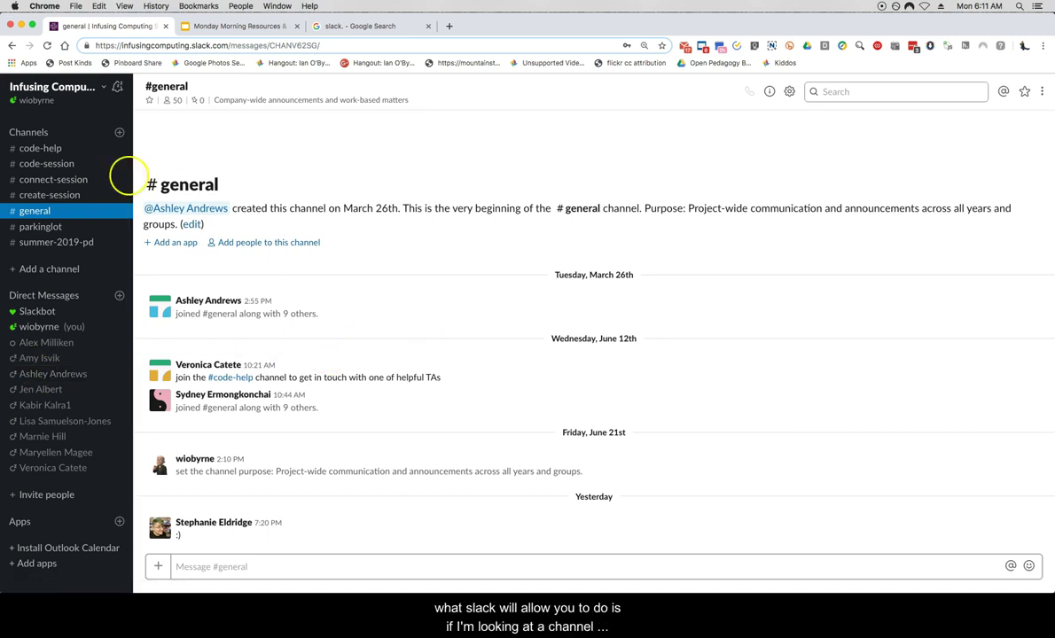
{"action": "left_click", "coordinate": [49, 243]}
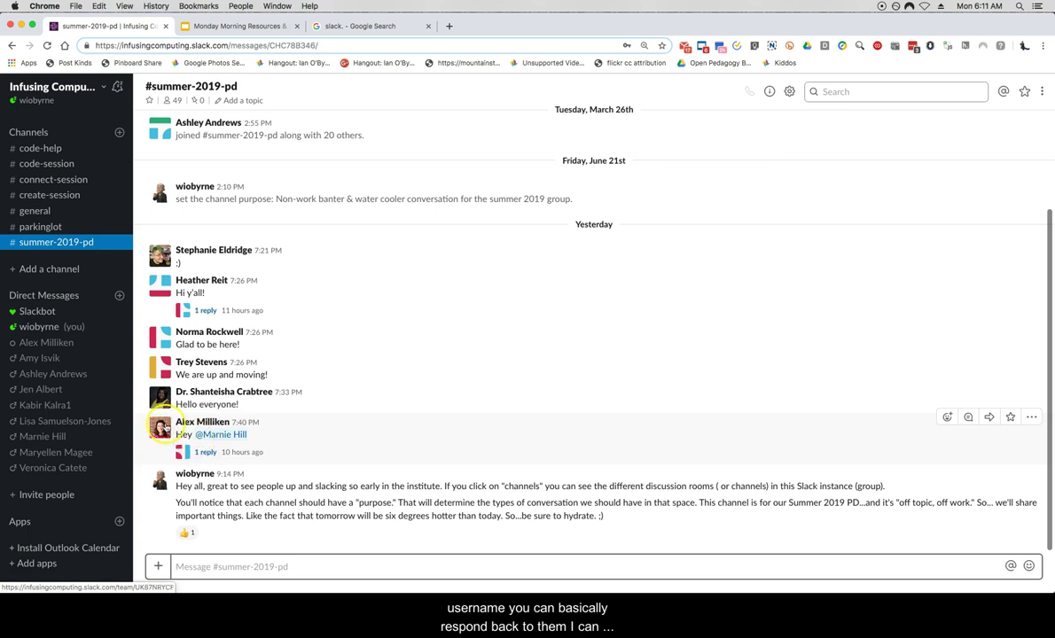
Open the '1 reply' thread on yesterday's greeting and look through its message actions menu.
{"action": "left_click", "coordinate": [203, 452]}
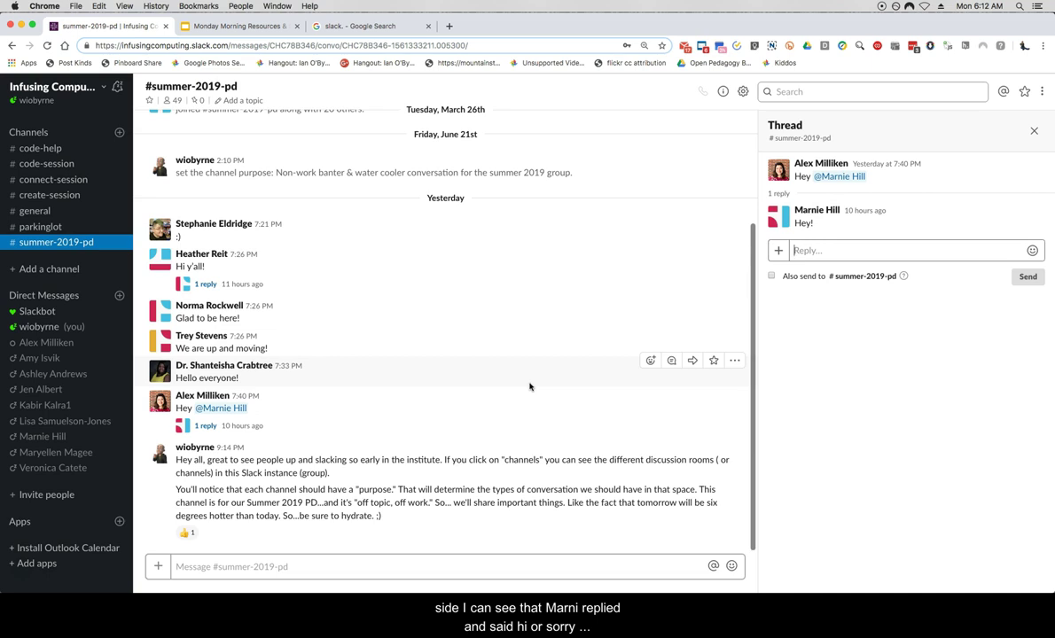
{"action": "left_click", "coordinate": [423, 449]}
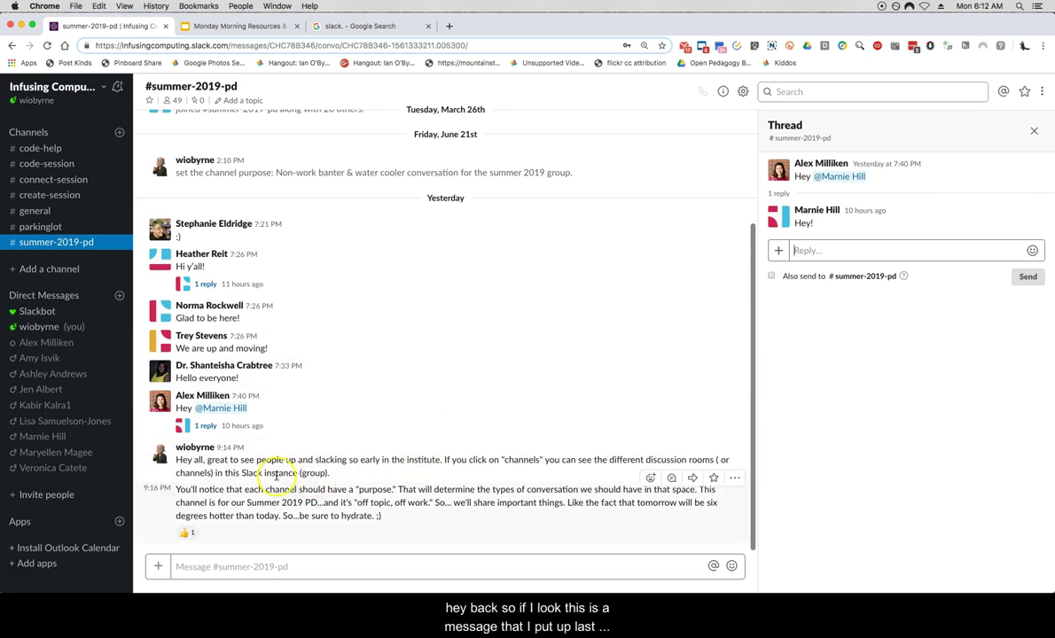
{"action": "left_click_drag", "start_coordinate": [177, 459], "coordinate": [286, 461]}
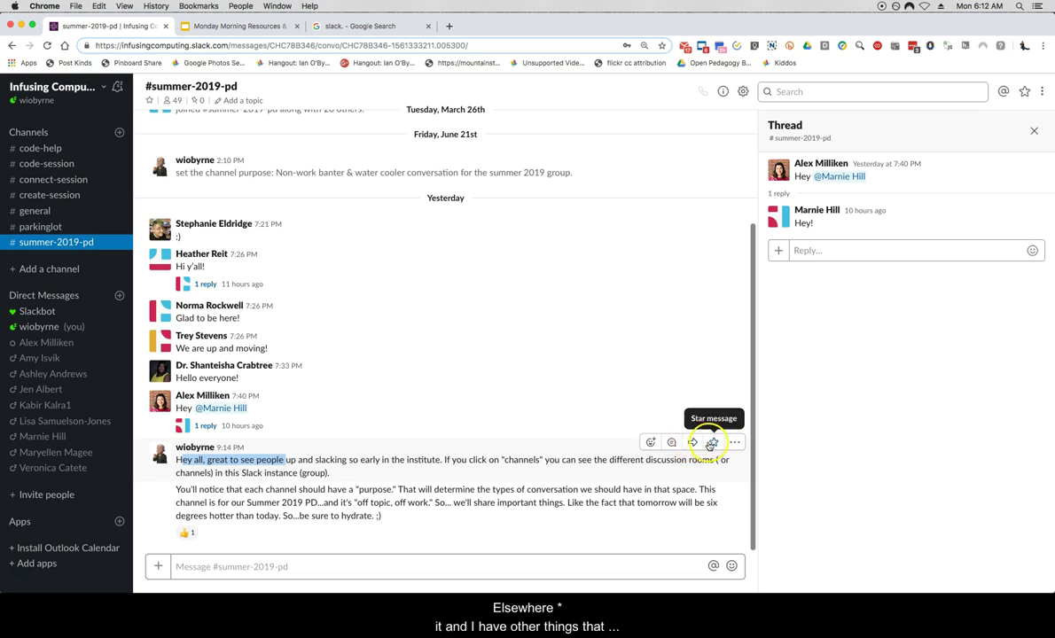
{"action": "left_click", "coordinate": [731, 443]}
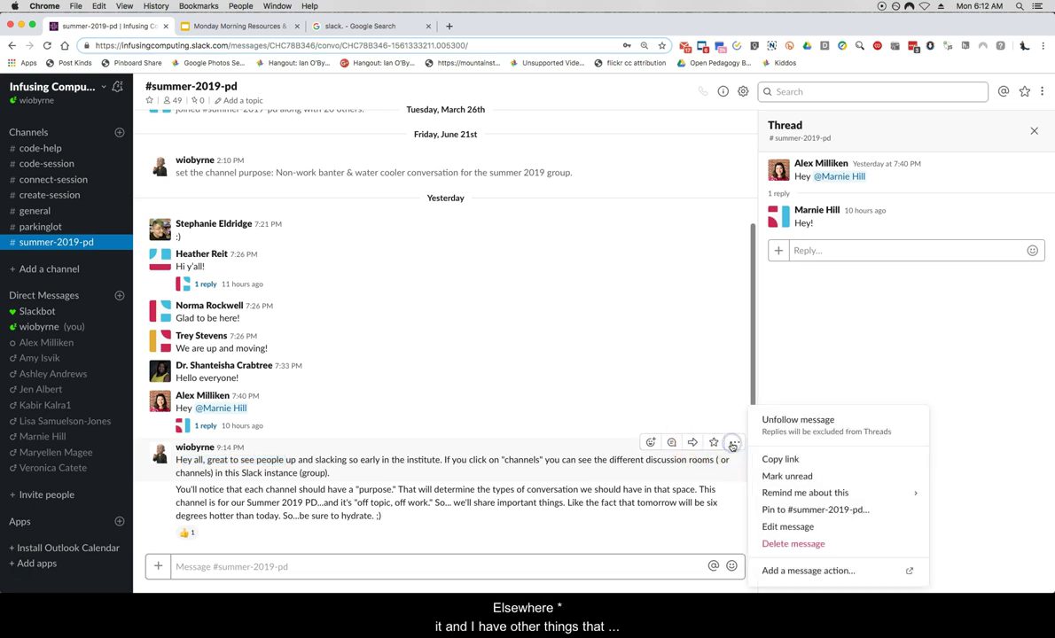
{"action": "left_click", "coordinate": [608, 469]}
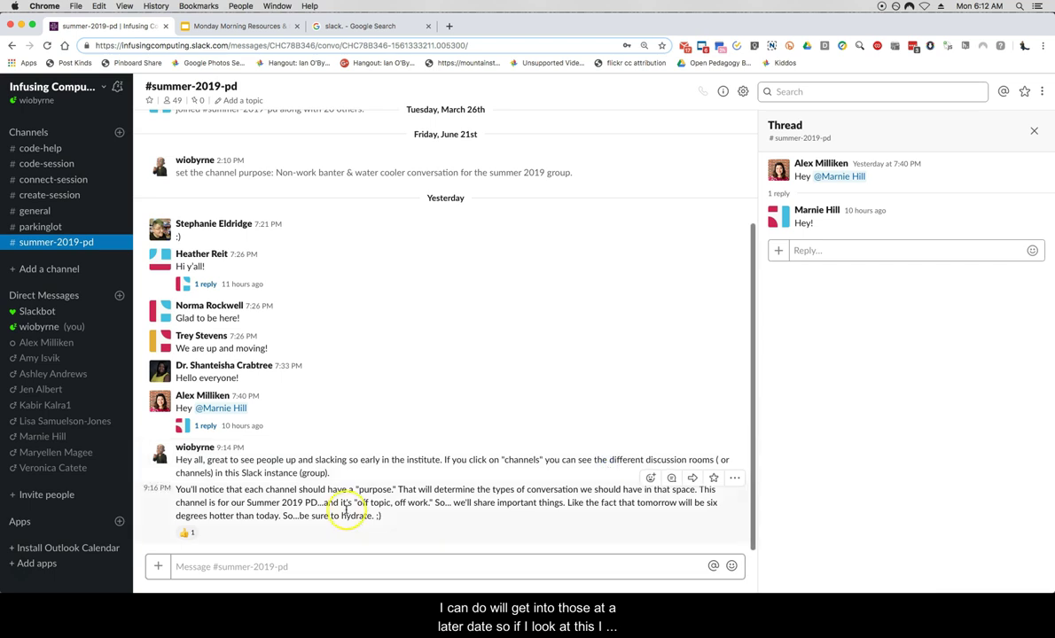
{"action": "left_click", "coordinate": [316, 464]}
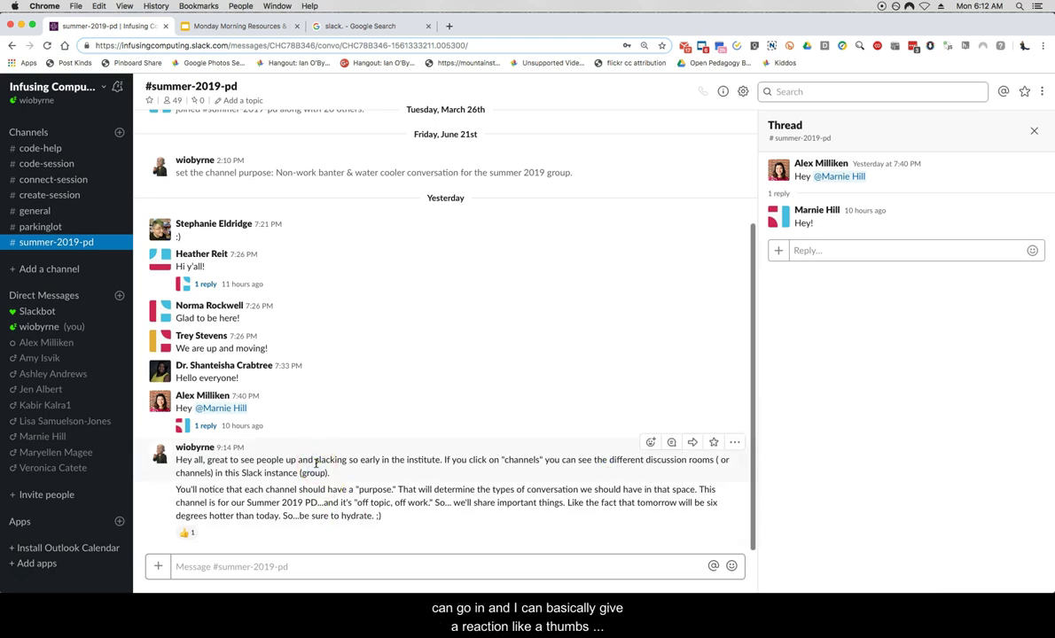
{"action": "left_click", "coordinate": [318, 491]}
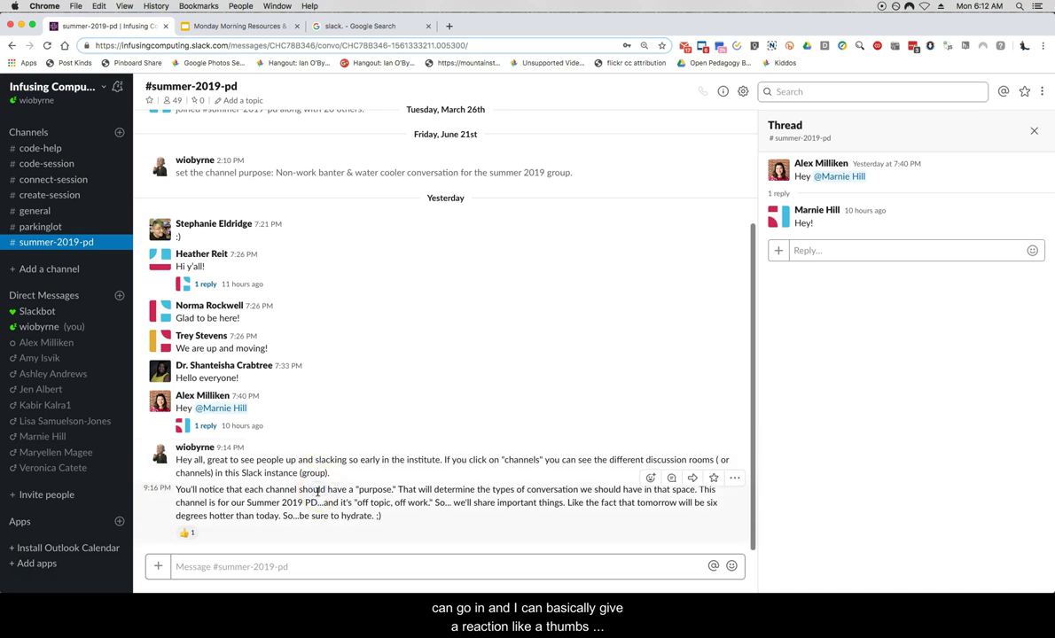
Browse the emoji reaction picker for the message and close it without reacting.
{"action": "mouse_move", "coordinate": [182, 533]}
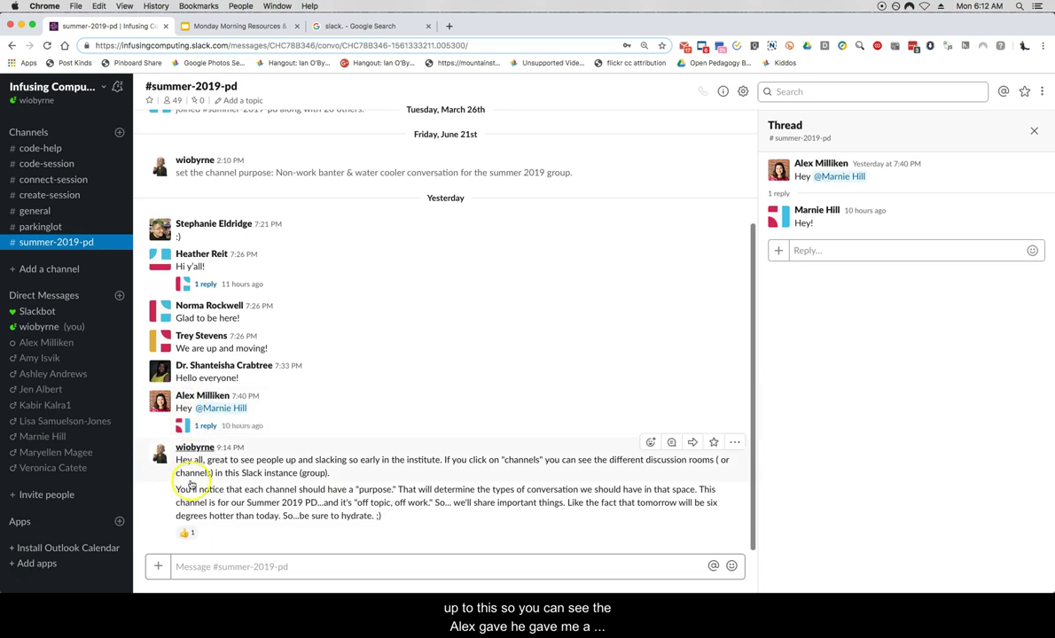
{"action": "left_click", "coordinate": [204, 535]}
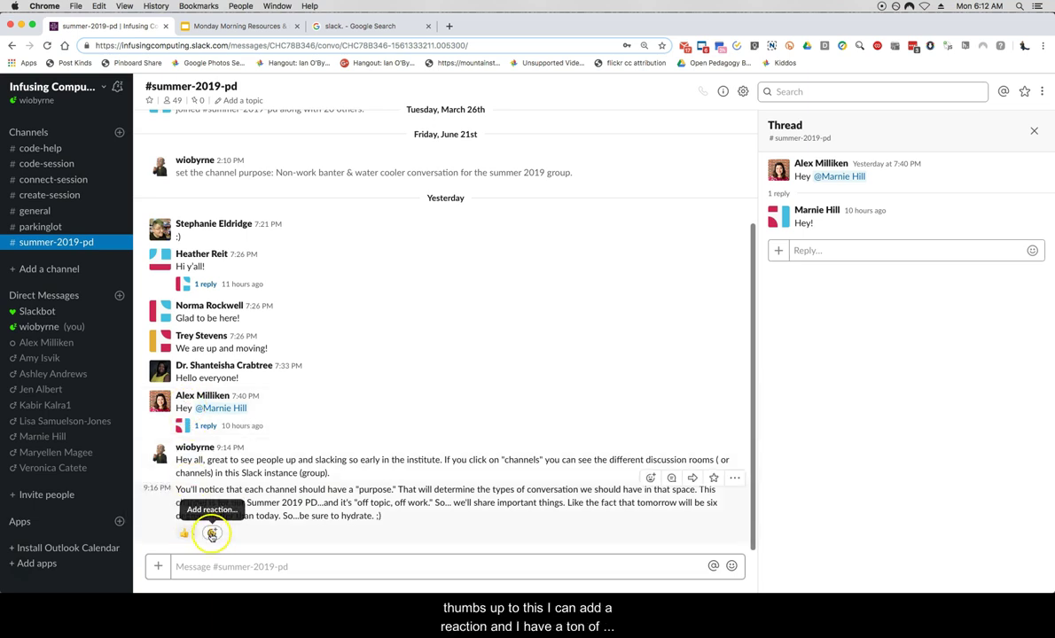
{"action": "left_click", "coordinate": [206, 534]}
{"action": "scroll", "coordinate": [315, 408], "scroll_direction": "down", "scroll_amount": 3}
{"action": "scroll", "coordinate": [323, 426], "scroll_direction": "down", "scroll_amount": 10}
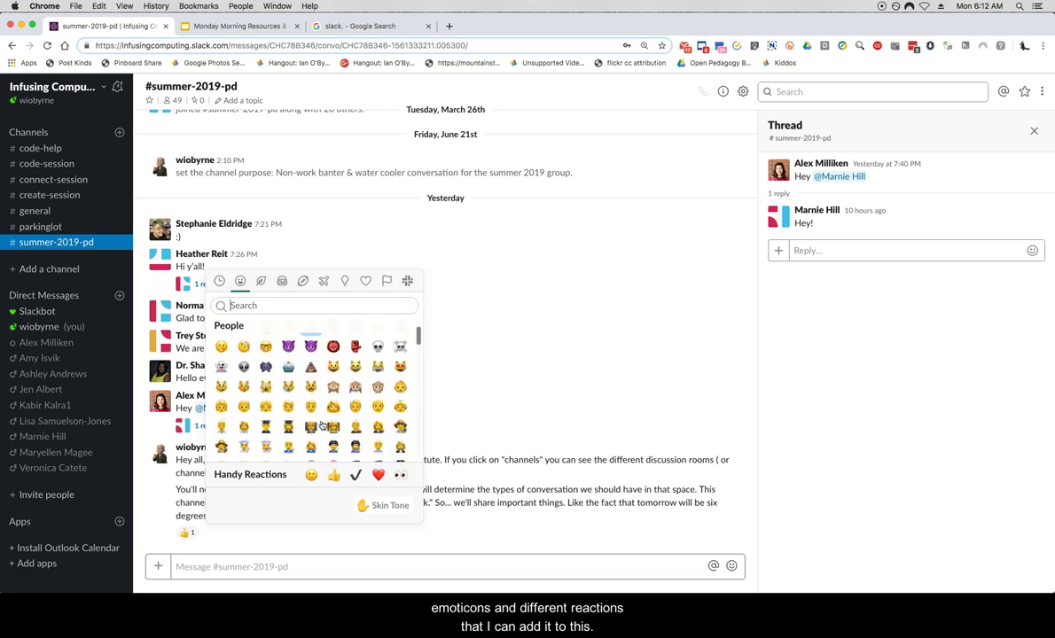
{"action": "left_click", "coordinate": [448, 463]}
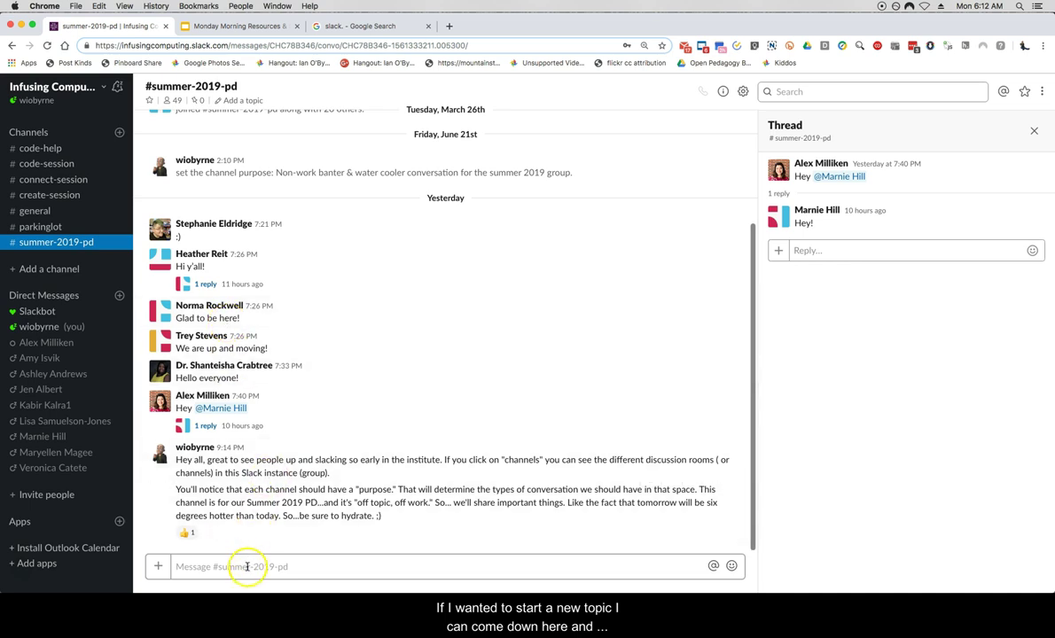
Post 'Good morning all. Looking forward to getting started. :)' to #summer-2019-pd.
{"action": "left_click", "coordinate": [252, 563]}
{"action": "type", "text": "Good "}
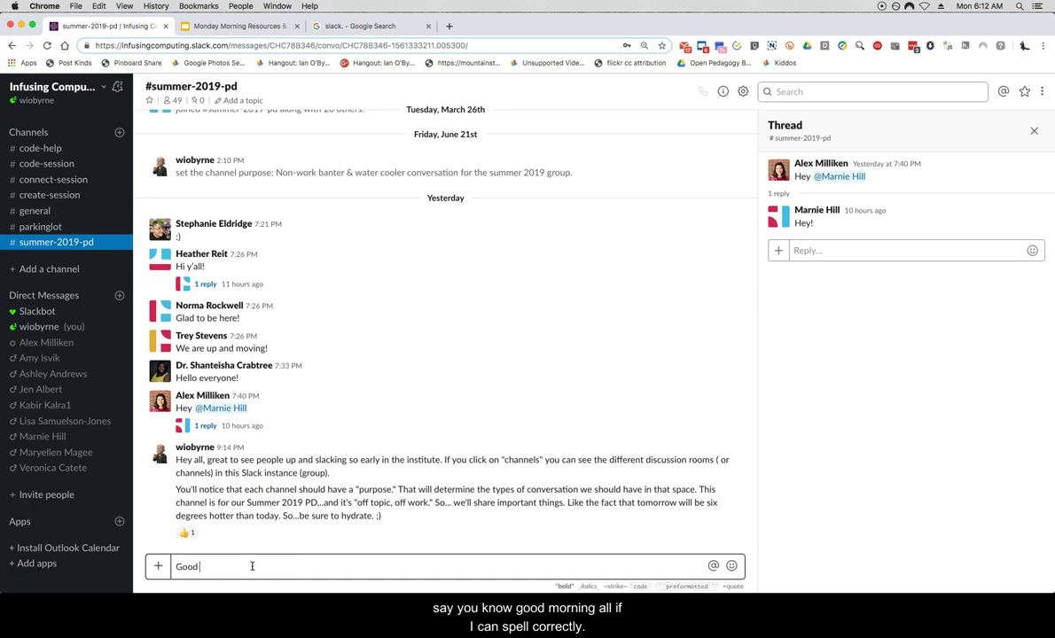
{"action": "type", "text": "mornigning all. Looking forward to getting started"}
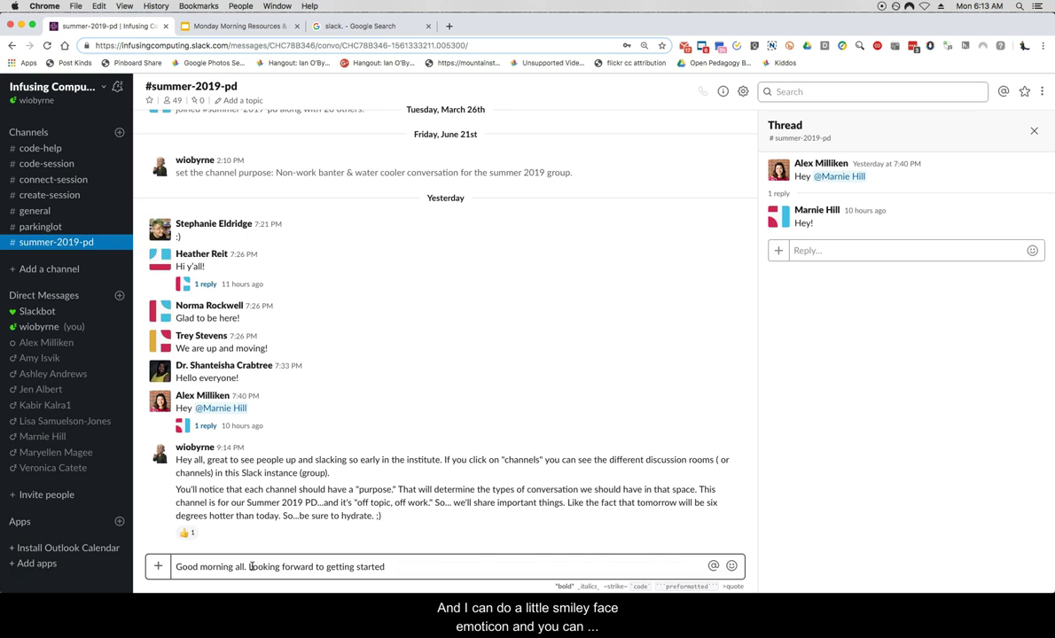
{"action": "type", "text": ". :"}
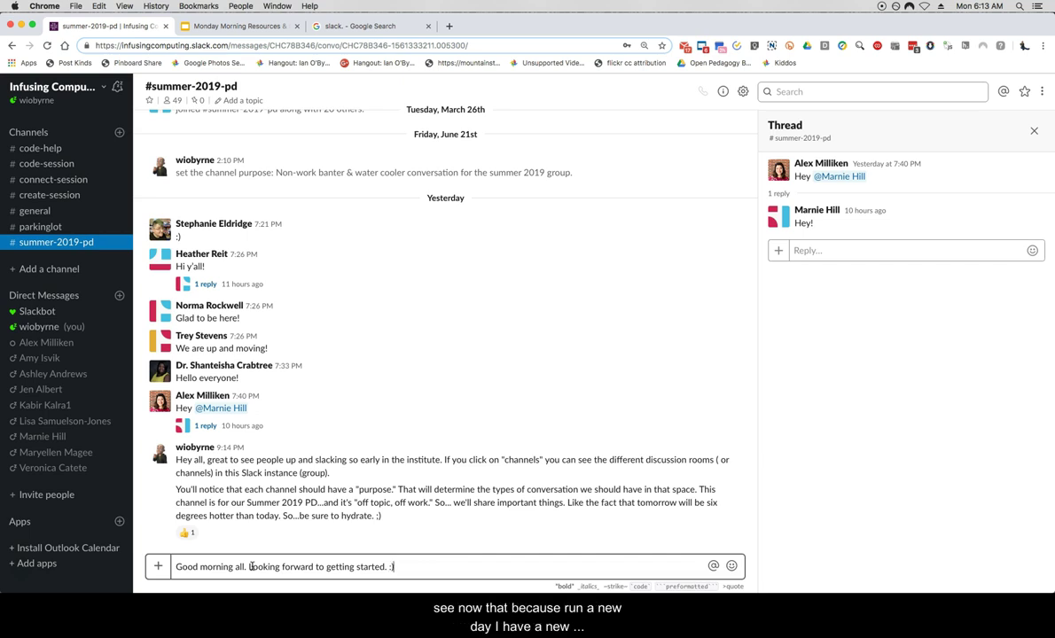
{"action": "type", "text": ")"}
{"action": "key", "text": "Return"}
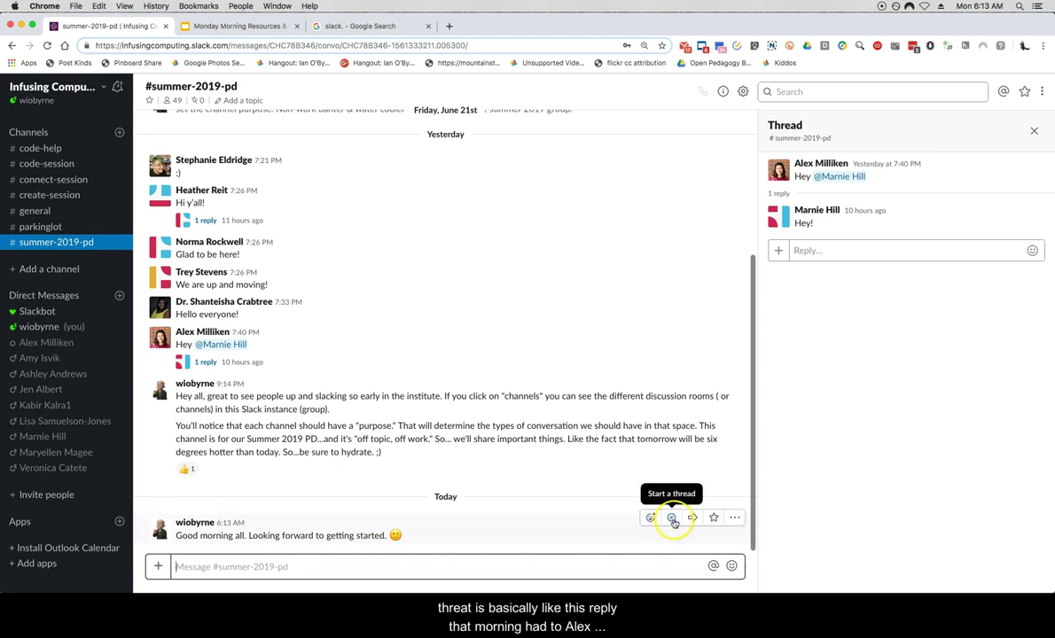
{"action": "left_click", "coordinate": [205, 364]}
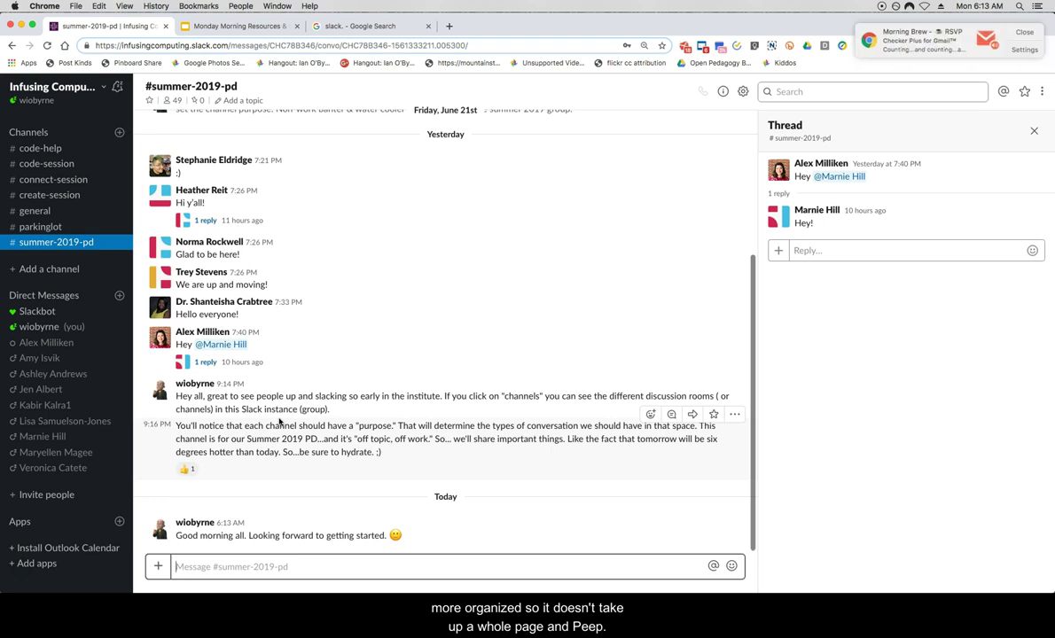
{"action": "left_click", "coordinate": [292, 435]}
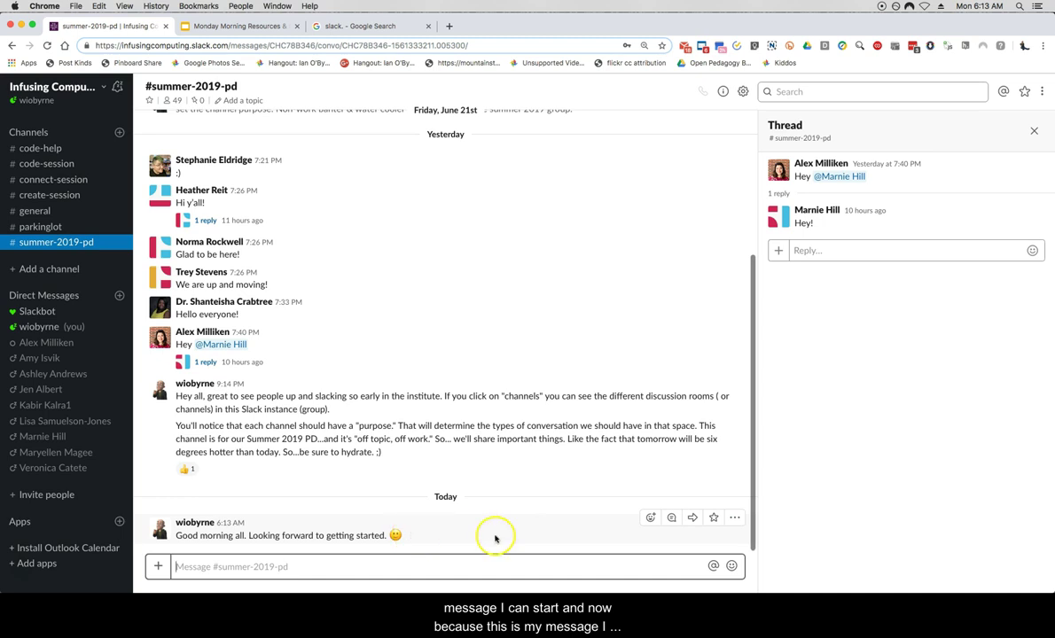
{"action": "left_click", "coordinate": [737, 520]}
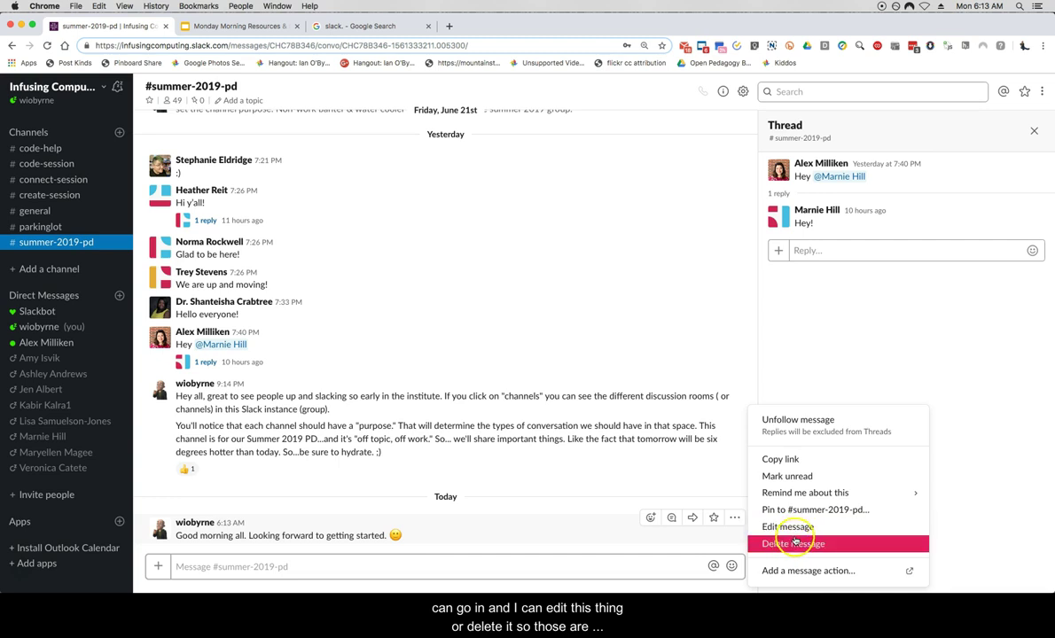
{"action": "left_click", "coordinate": [347, 536]}
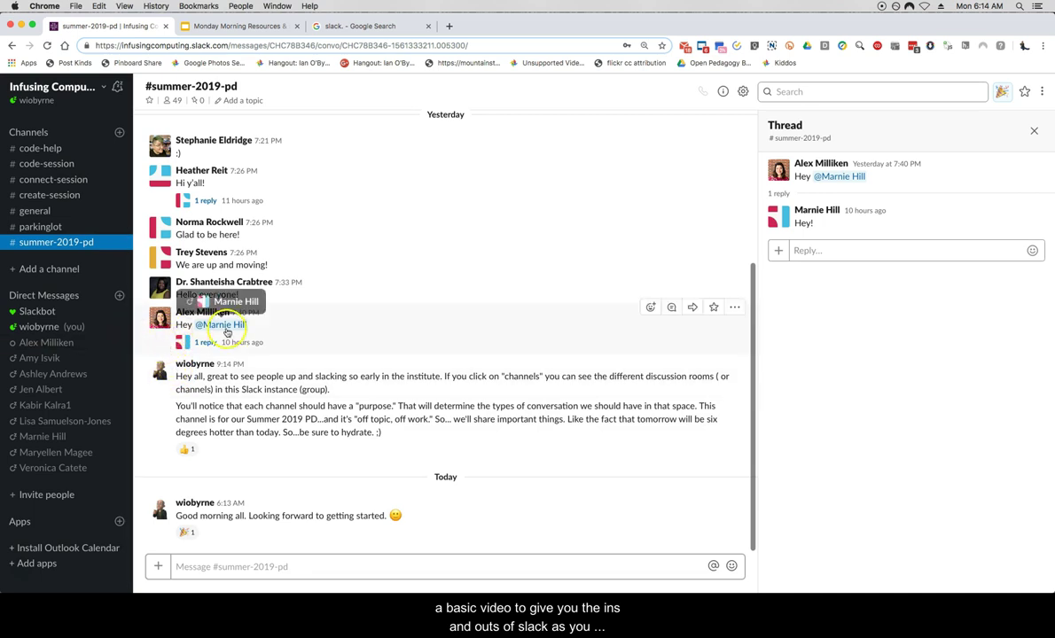
{"action": "scroll", "coordinate": [263, 332], "scroll_direction": "up", "scroll_amount": 5}
{"action": "scroll", "coordinate": [227, 332], "scroll_direction": "down", "scroll_amount": 5}
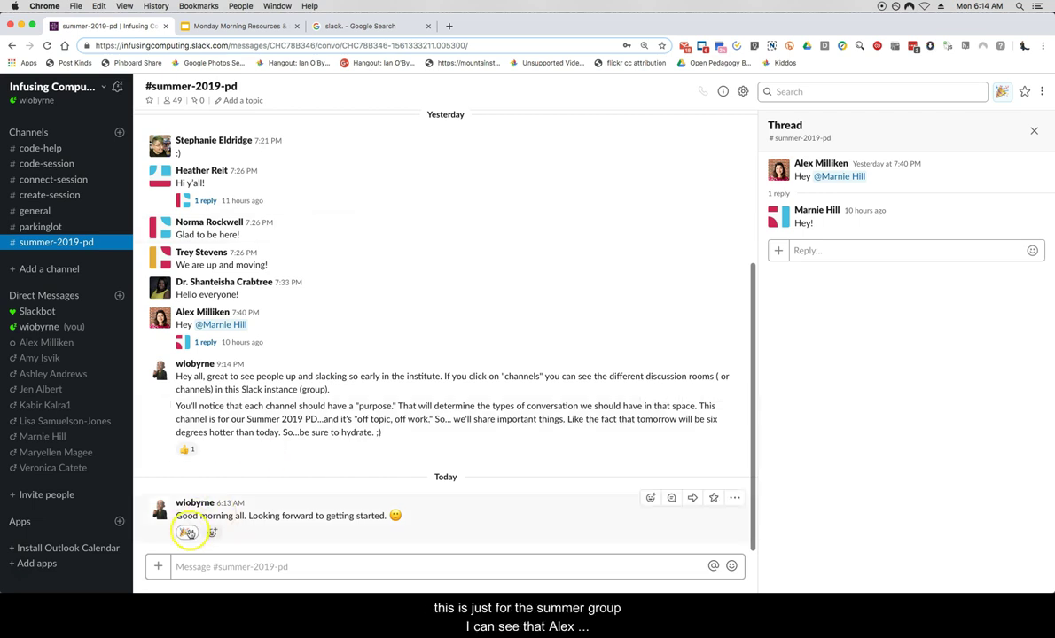
{"action": "mouse_move", "coordinate": [188, 534]}
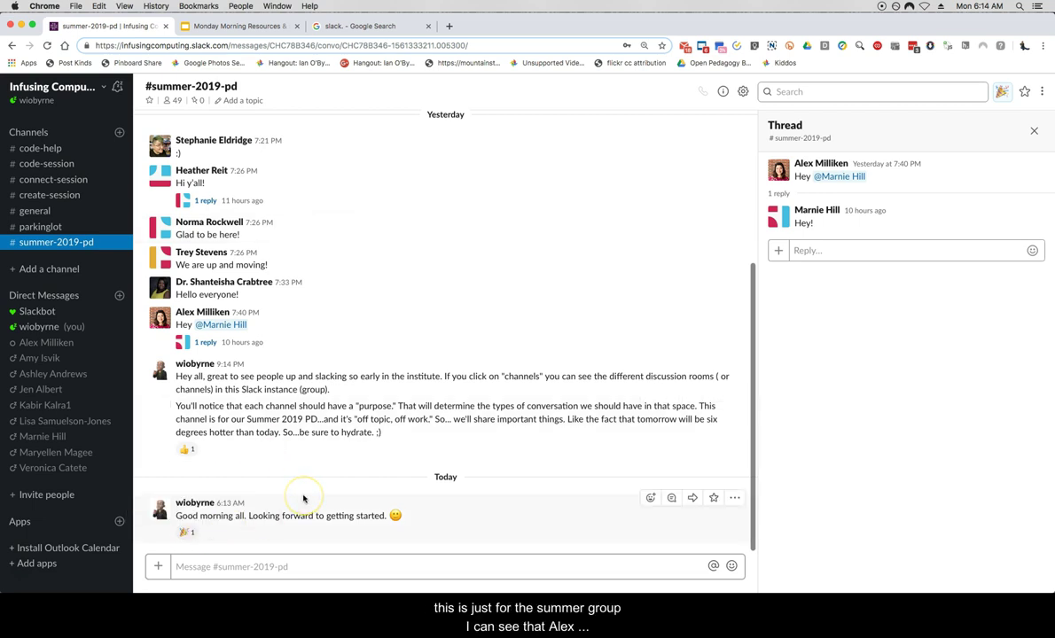
{"action": "left_click", "coordinate": [259, 406]}
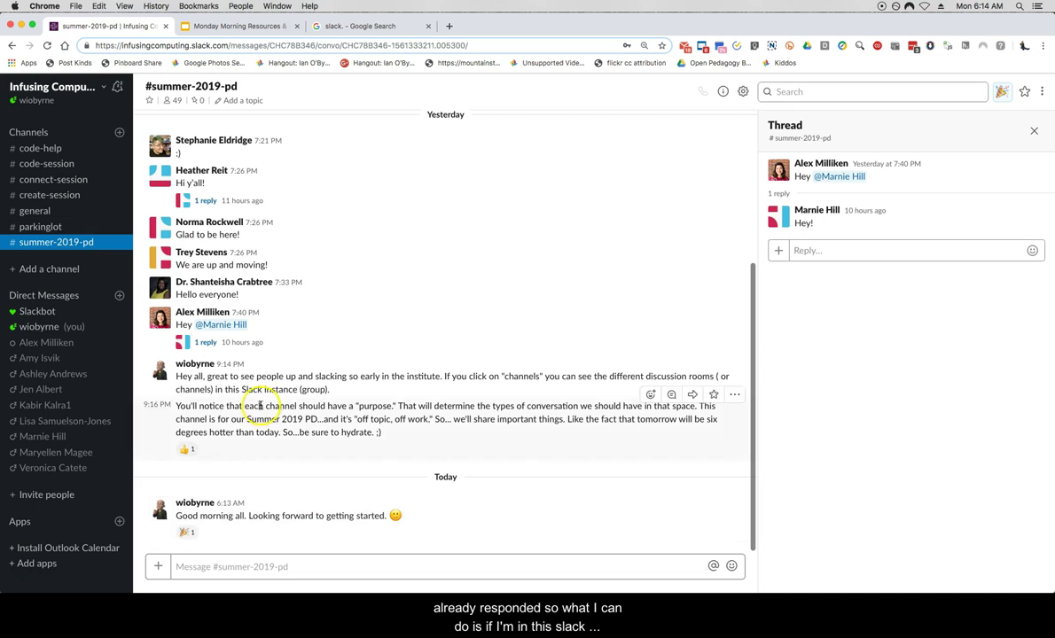
{"action": "left_click", "coordinate": [317, 338]}
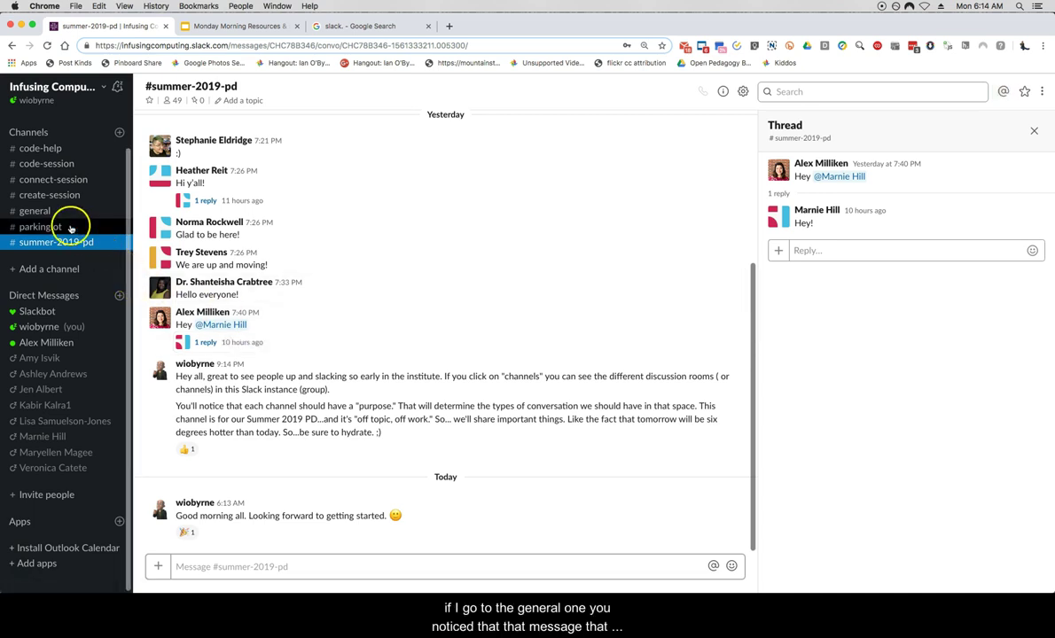
{"action": "left_click", "coordinate": [40, 212]}
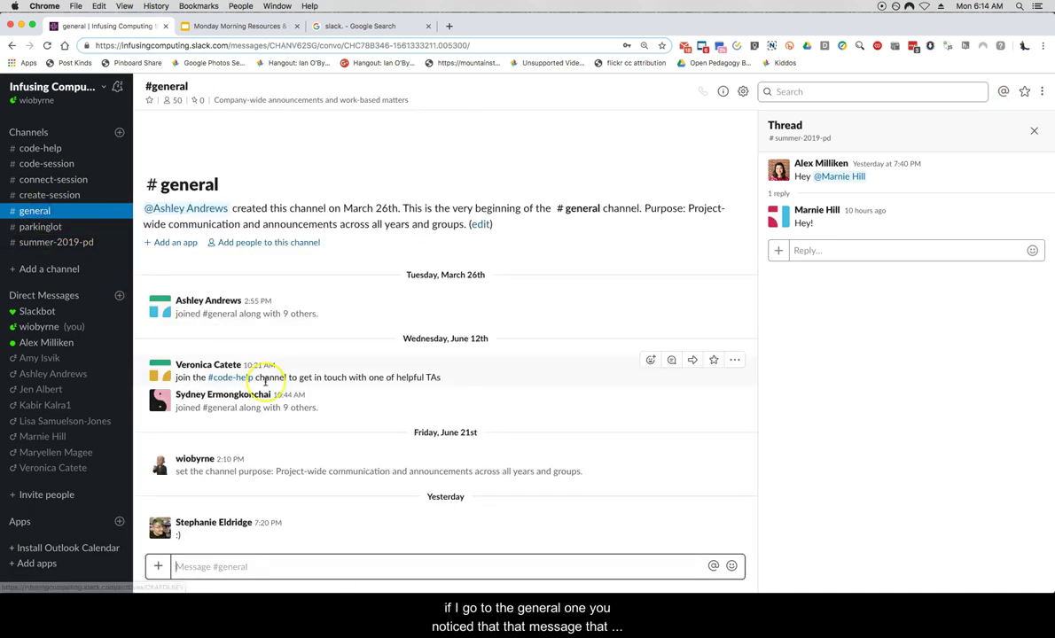
{"action": "left_click", "coordinate": [349, 482]}
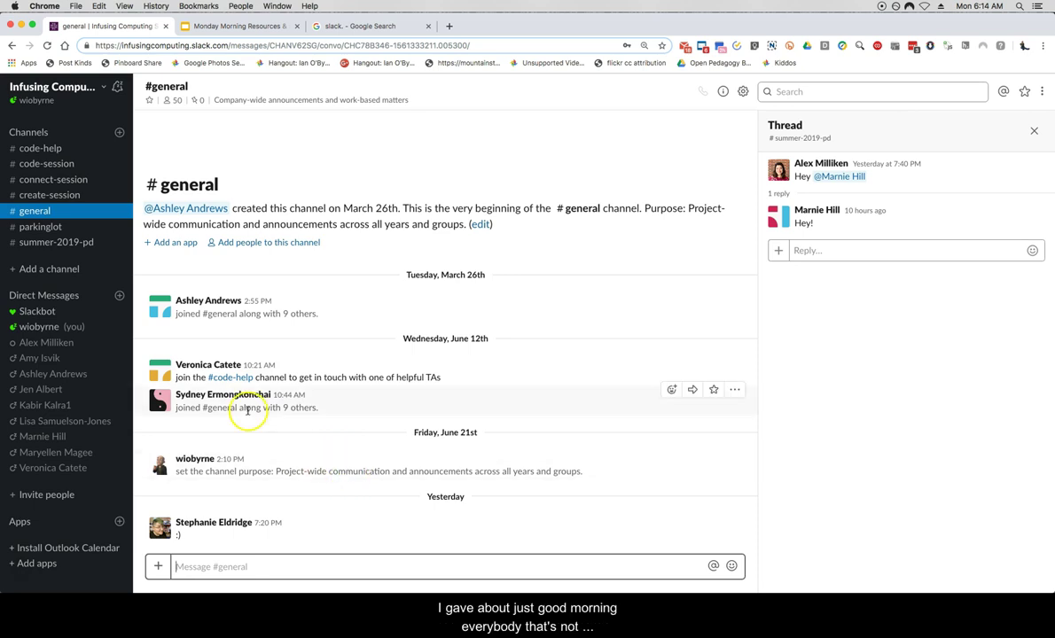
{"action": "left_click", "coordinate": [55, 181]}
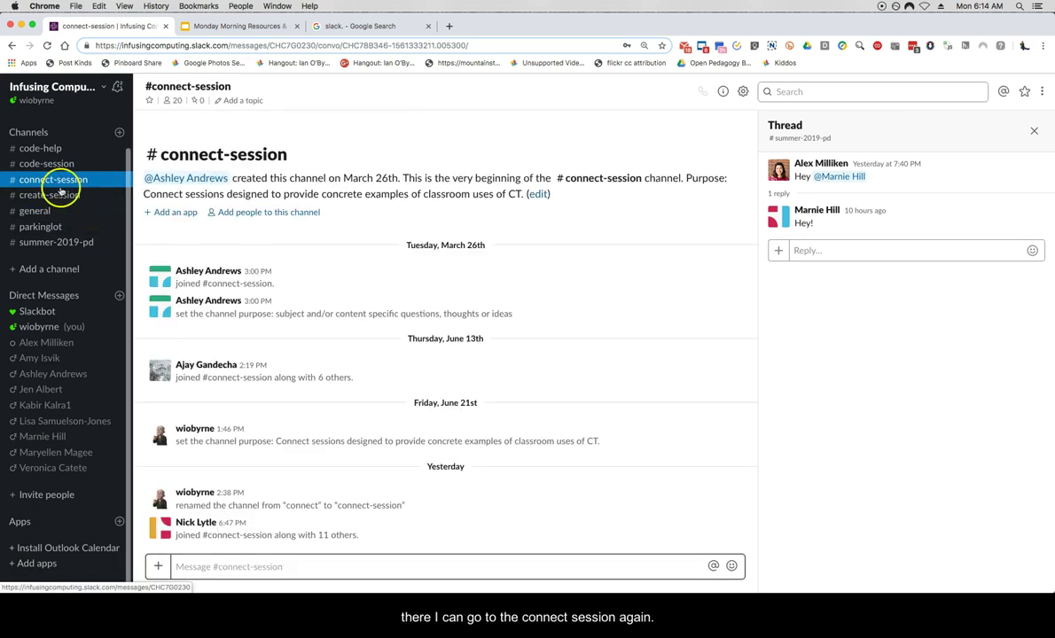
{"action": "left_click", "coordinate": [308, 426]}
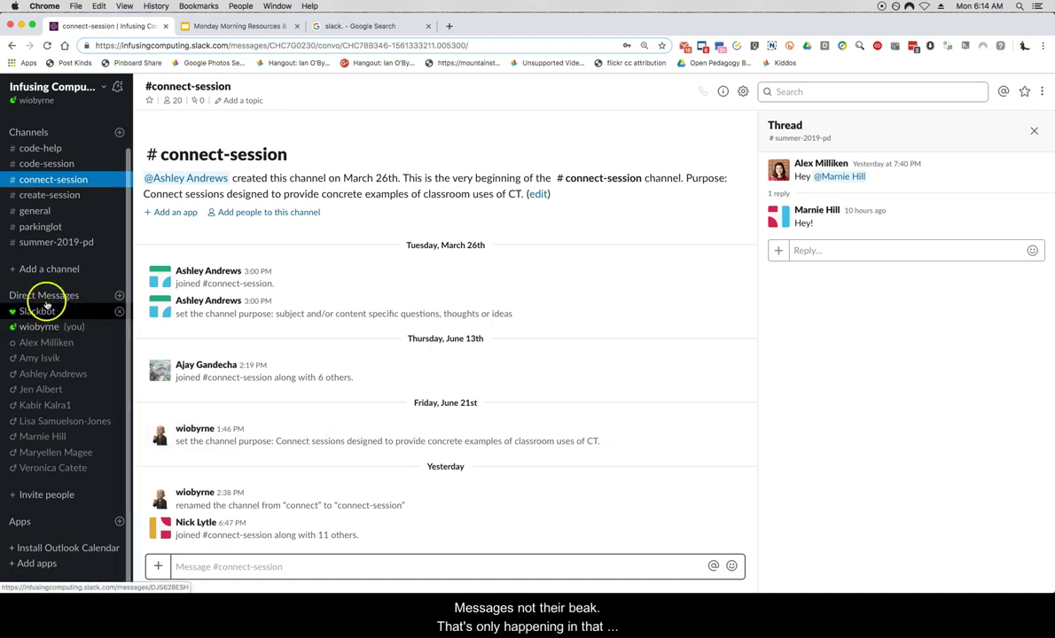
{"action": "left_click", "coordinate": [37, 243]}
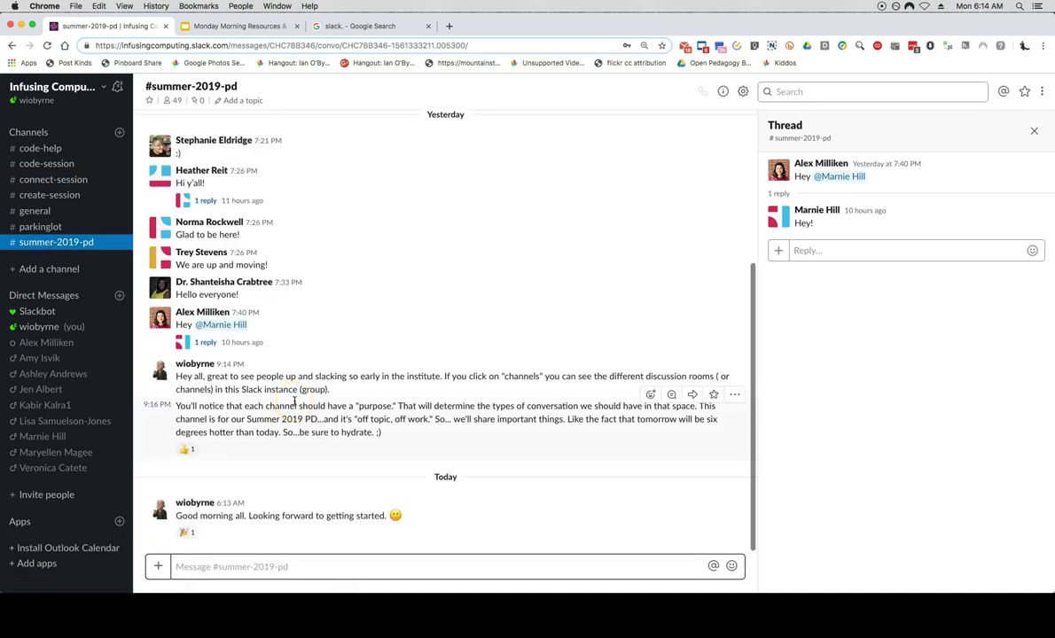
{"action": "left_click", "coordinate": [248, 391]}
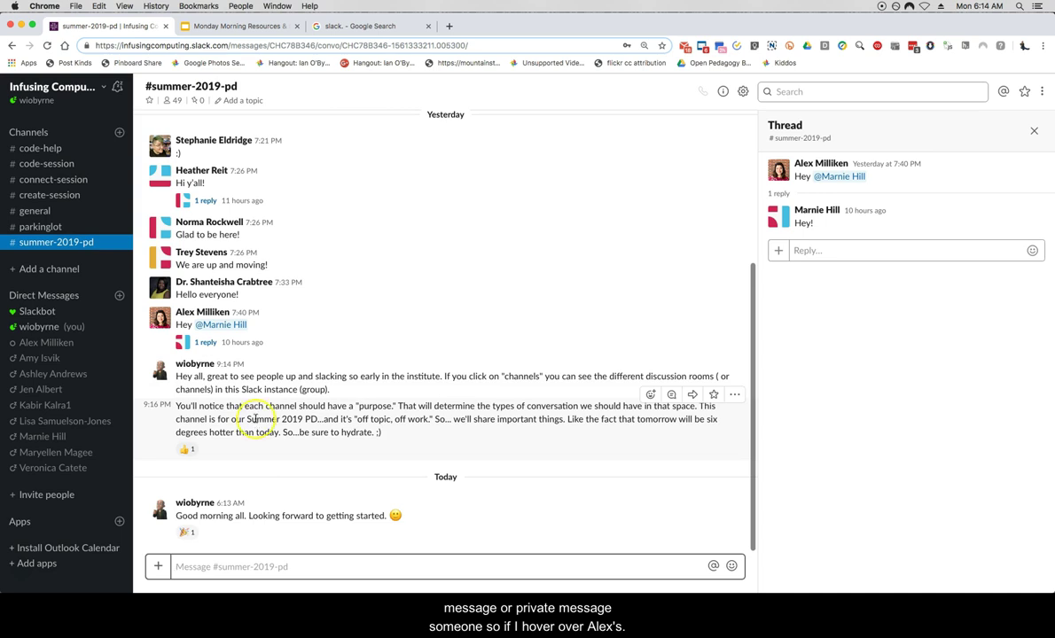
{"action": "left_click", "coordinate": [203, 314]}
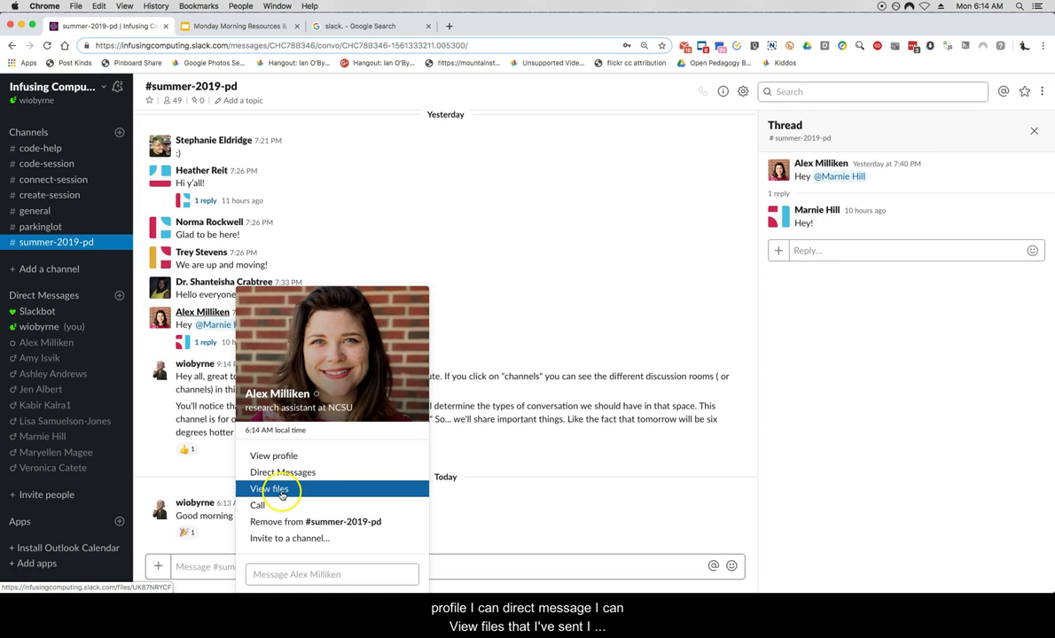
{"action": "left_click", "coordinate": [267, 538]}
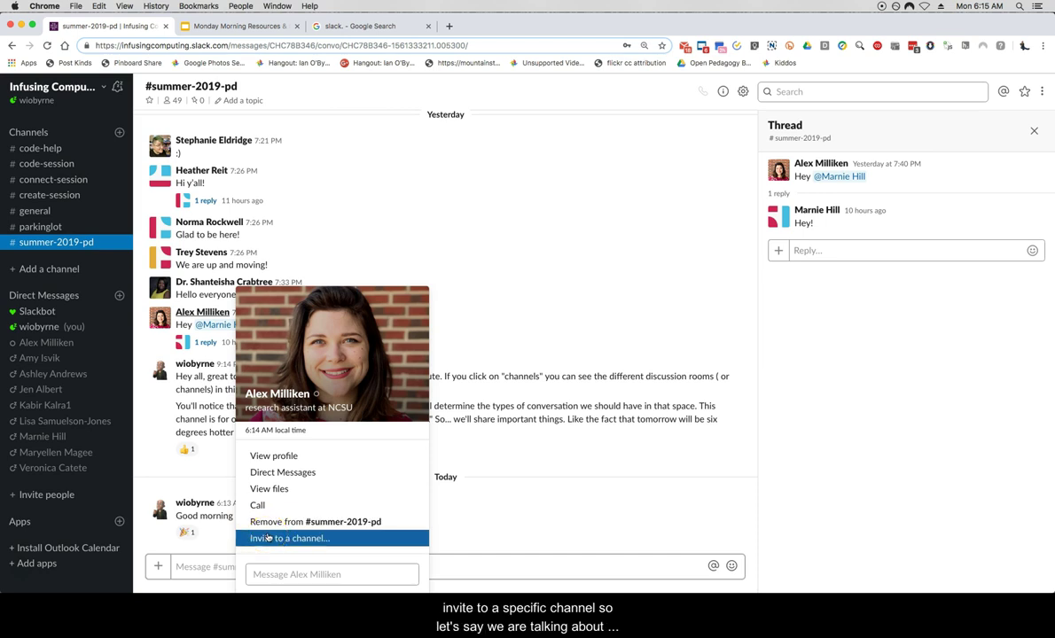
{"action": "left_click", "coordinate": [492, 395]}
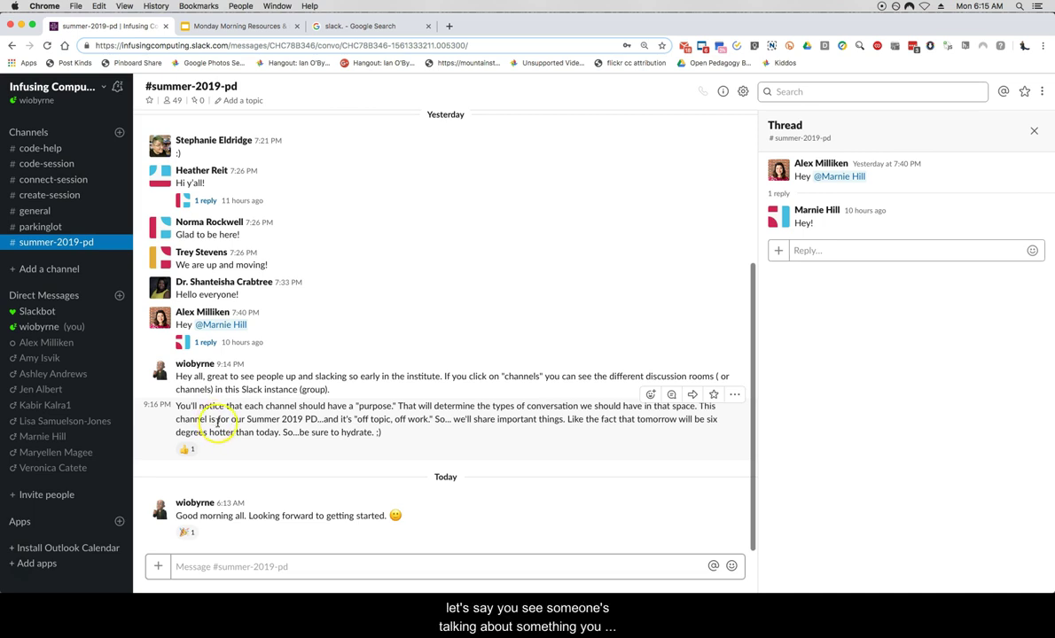
Glance at the facilitator's profile card, then open the direct messages with the Create helper.
{"action": "left_click", "coordinate": [244, 282]}
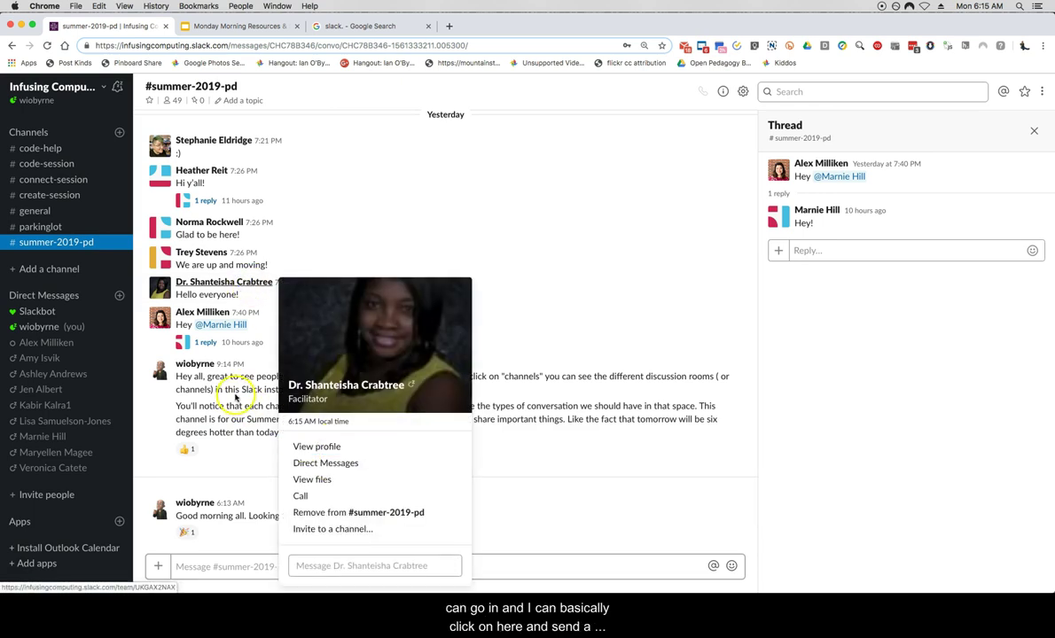
{"action": "left_click", "coordinate": [220, 367]}
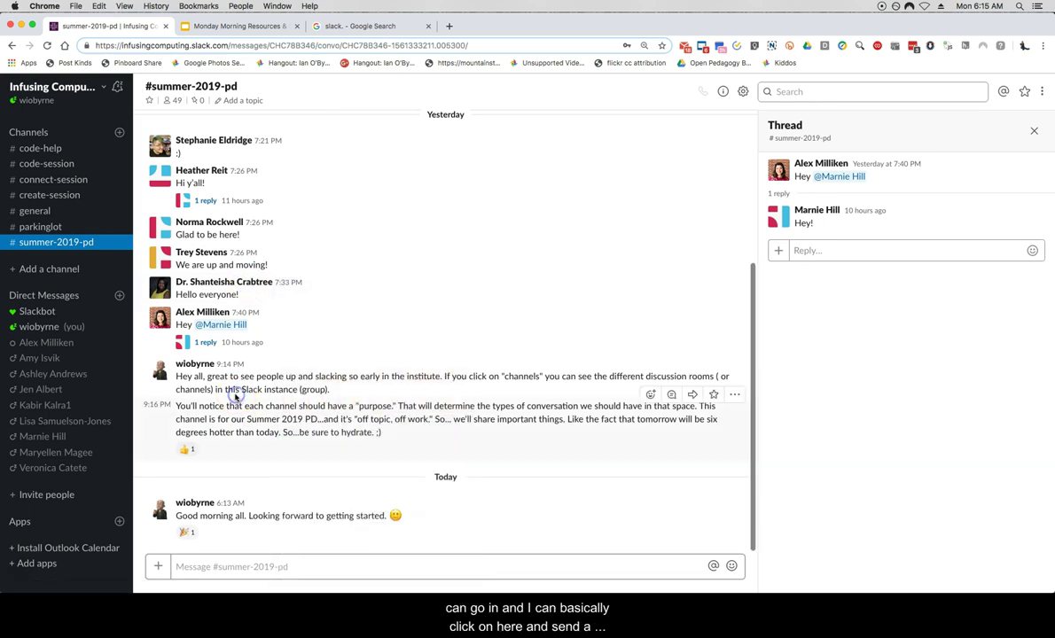
{"action": "left_click", "coordinate": [78, 453]}
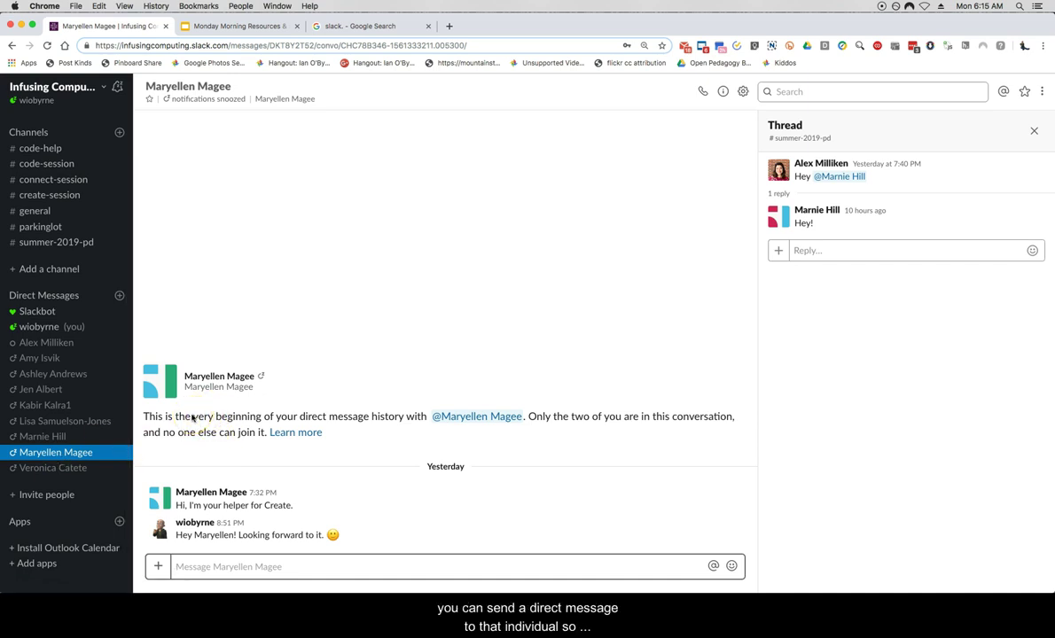
Switch to #code-help and close the thread side panel, leaving the channel's June 12th history in view.
{"action": "left_click", "coordinate": [35, 148]}
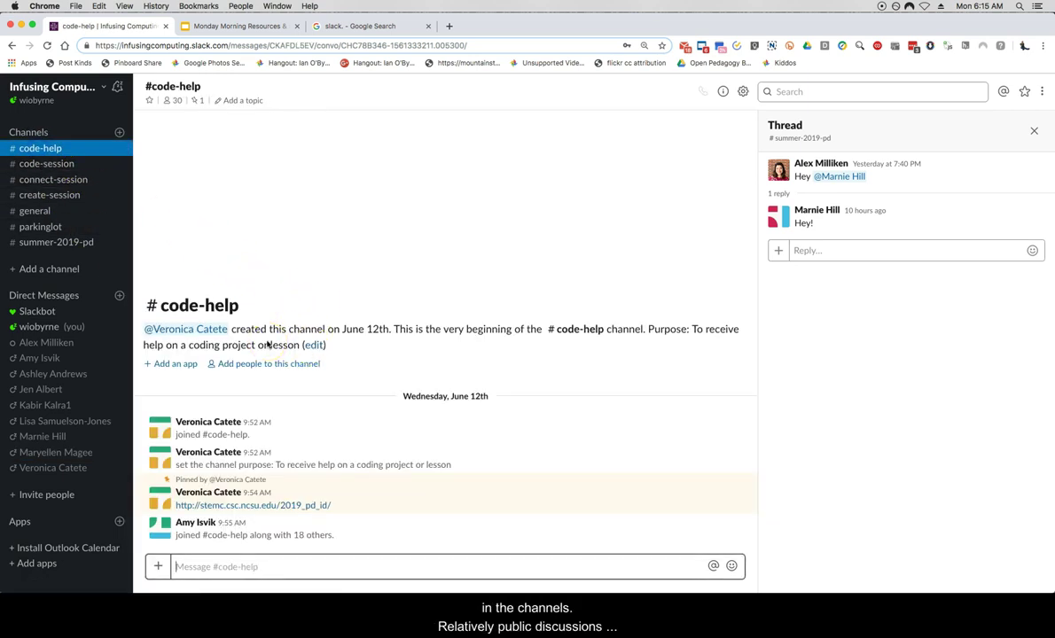
{"action": "left_click", "coordinate": [328, 328]}
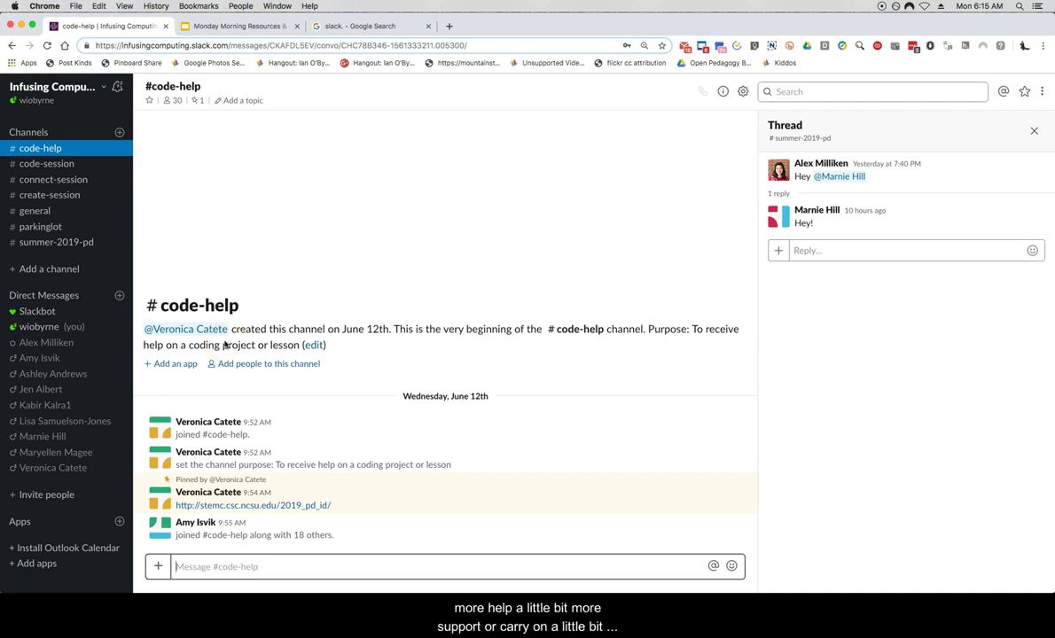
{"action": "left_click", "coordinate": [1037, 132]}
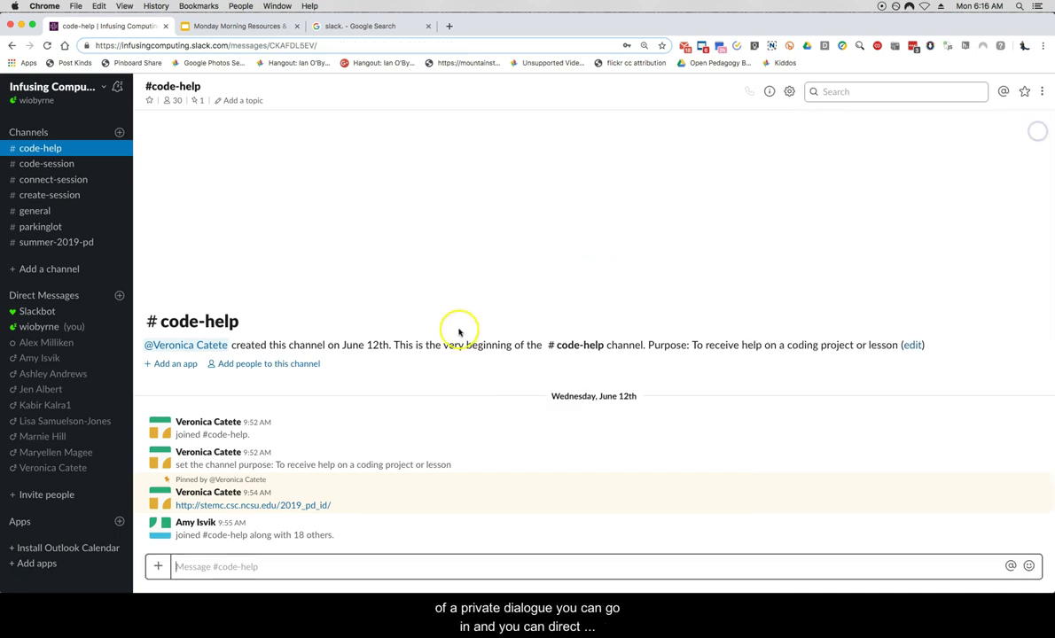
Open a direct message with the online help coordinator from her profile card, then close it from the sidebar.
{"action": "left_click", "coordinate": [217, 454]}
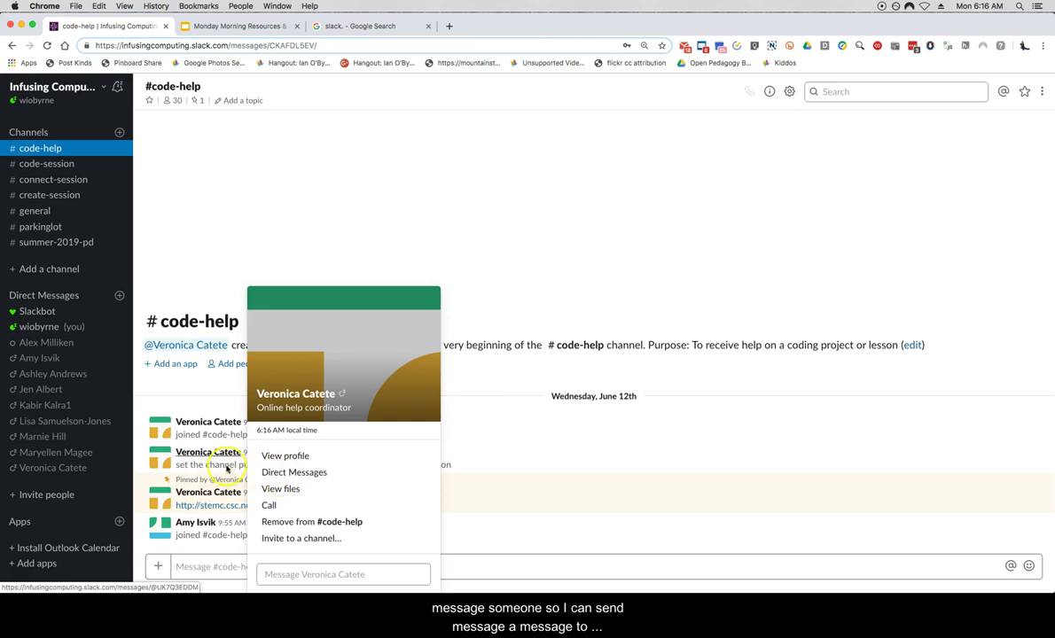
{"action": "left_click", "coordinate": [264, 474]}
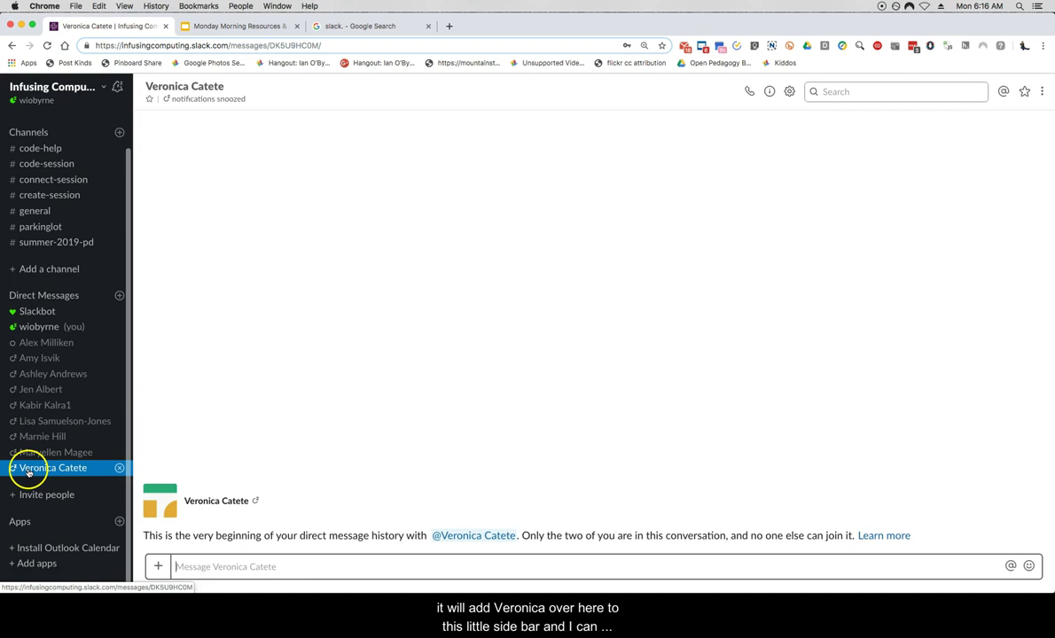
{"action": "left_click", "coordinate": [118, 469]}
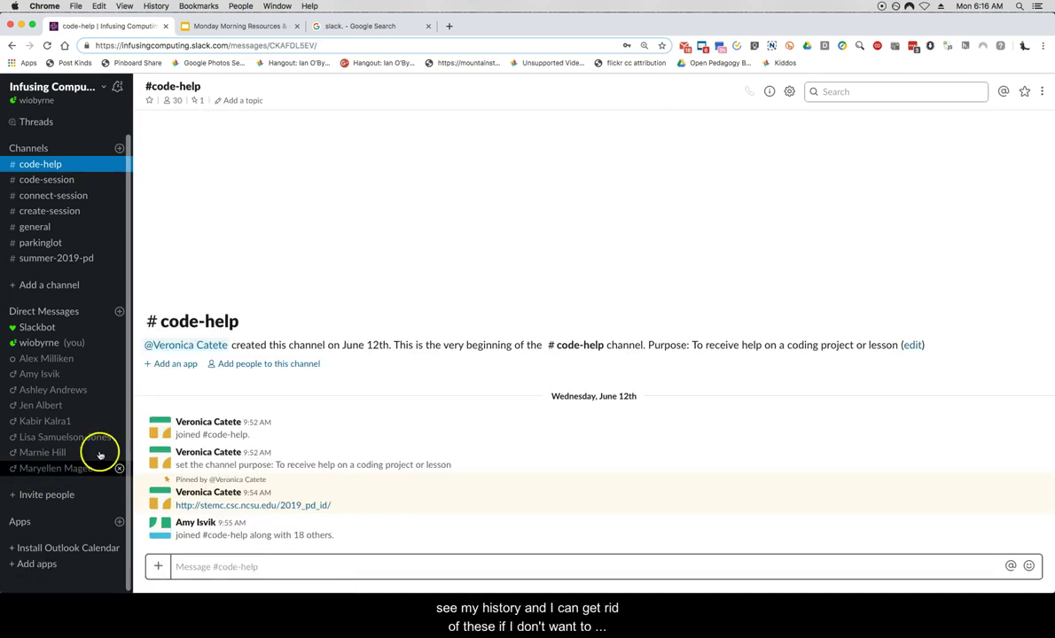